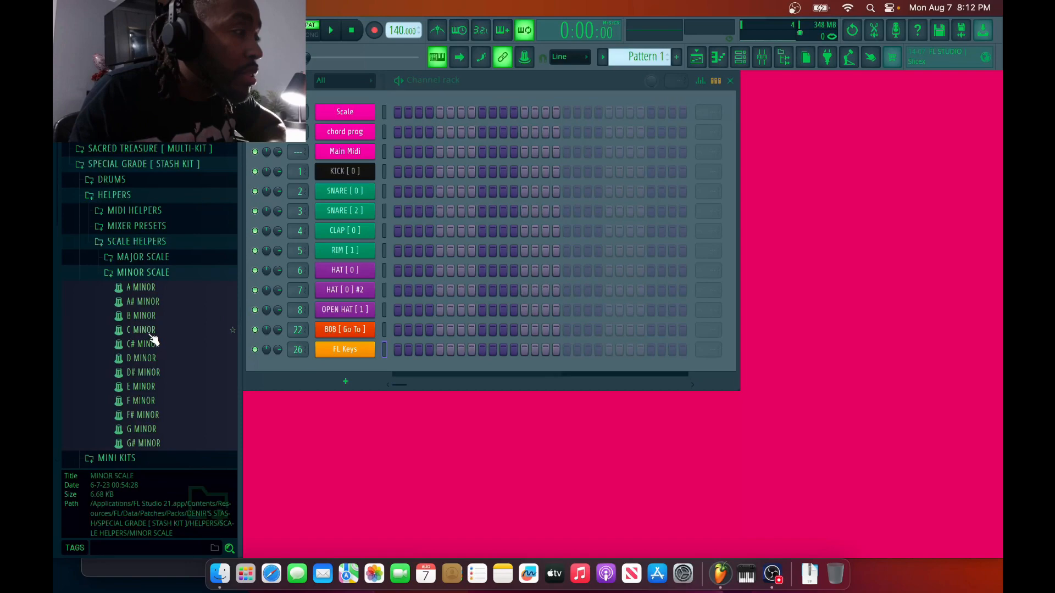
Step: Load the C MINOR scale helper onto the Scale channel and open the FL Keys piano roll
{"action": "left_click_drag", "start_coordinate": [144, 330], "coordinate": [352, 111]}
{"action": "key", "text": "F7"}
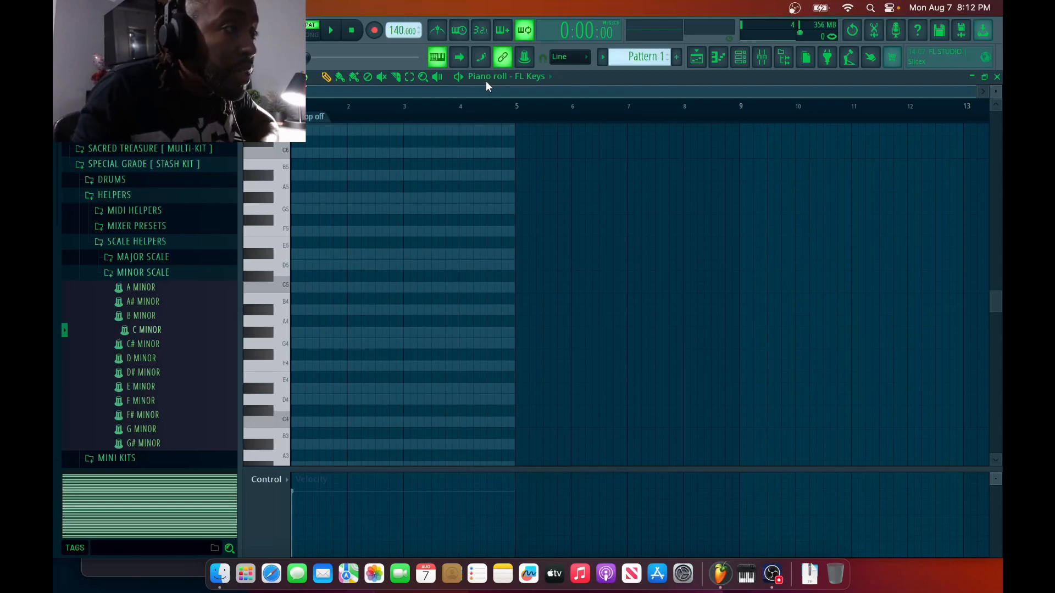
{"action": "left_click_drag", "start_coordinate": [391, 90], "coordinate": [308, 96]}
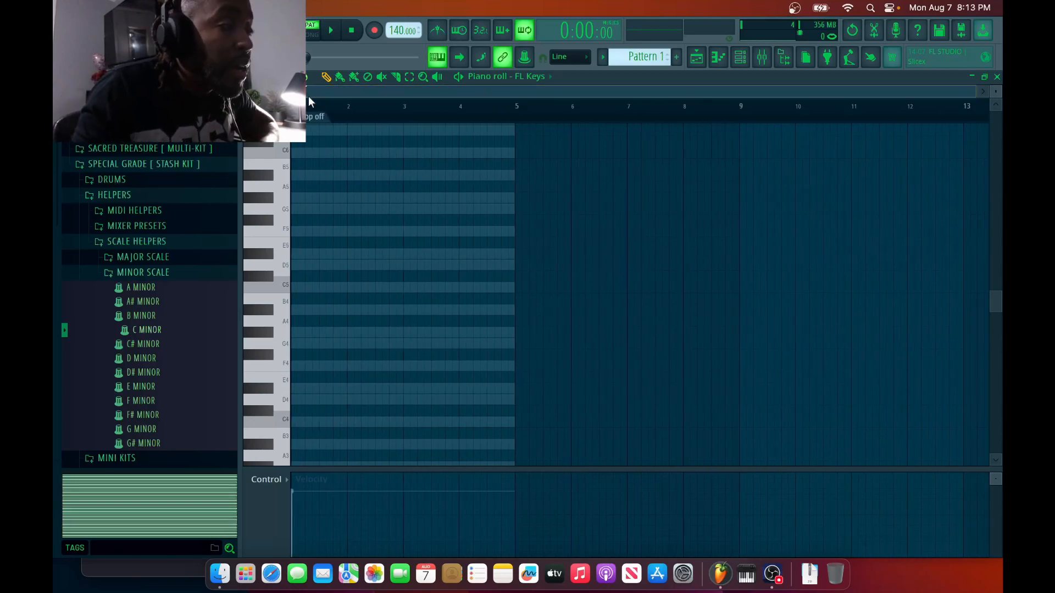
Step: Draw a one-bar C minor triad of C5, D#5 and G5 in bar 1 and play it back
{"action": "left_click", "coordinate": [299, 287]}
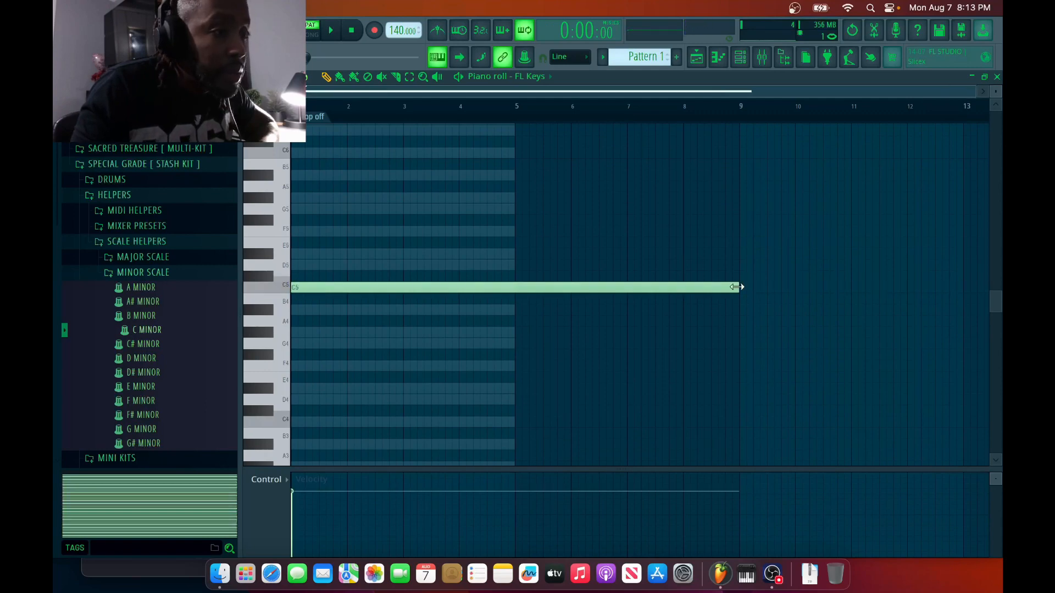
{"action": "left_click_drag", "start_coordinate": [734, 287], "coordinate": [342, 314]}
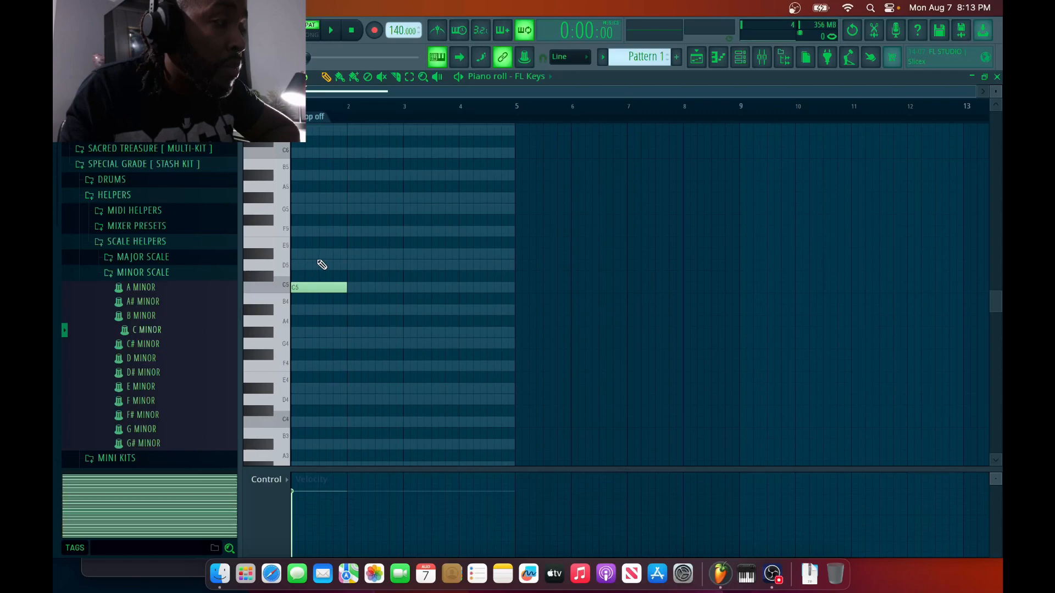
{"action": "left_click", "coordinate": [295, 255]}
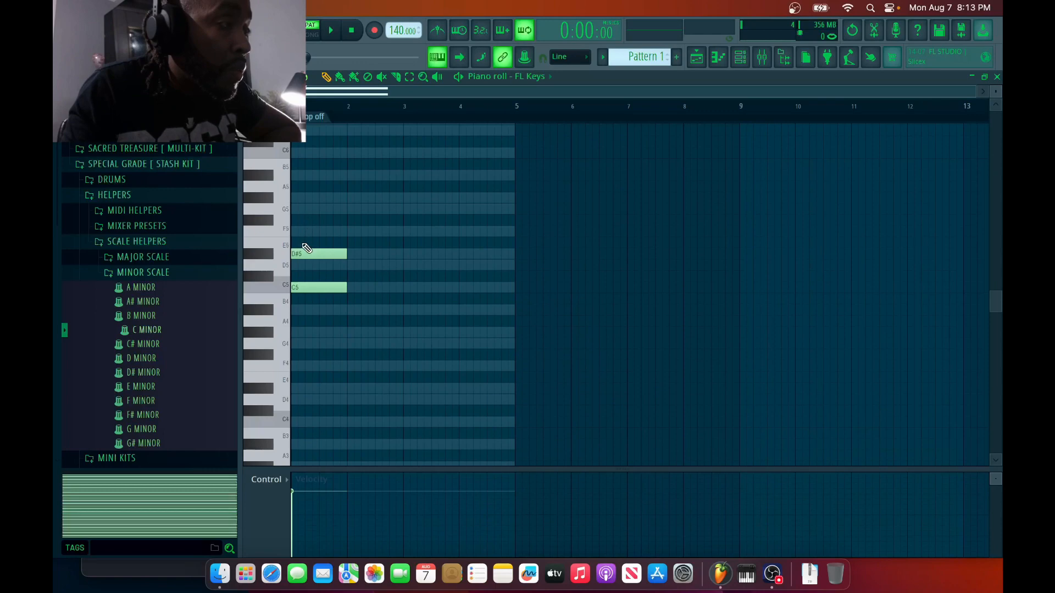
{"action": "left_click", "coordinate": [300, 209]}
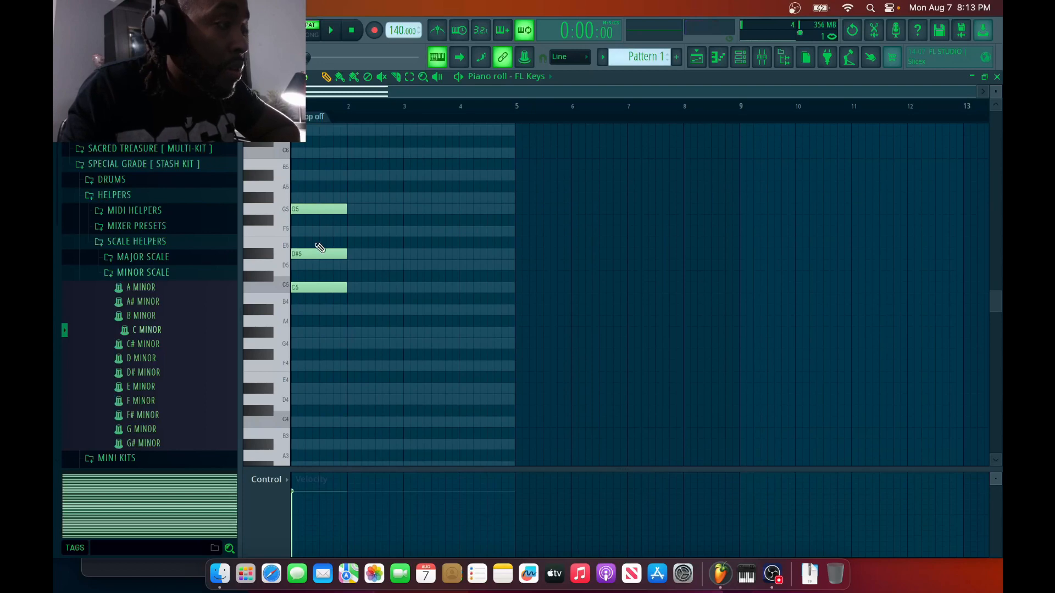
{"action": "left_click", "coordinate": [331, 30]}
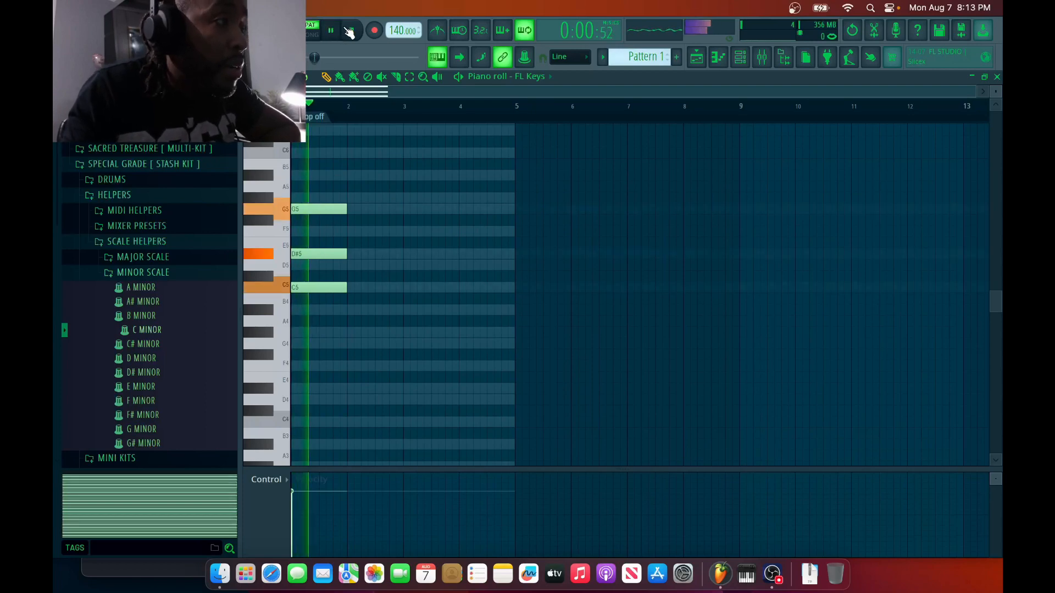
{"action": "left_click", "coordinate": [350, 32]}
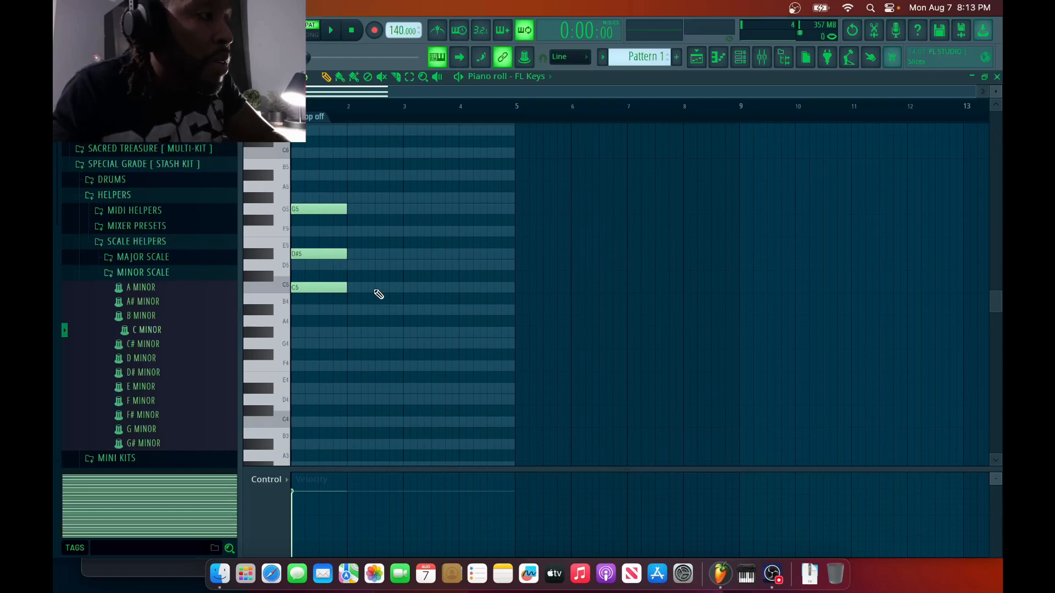
Step: Build the same one-bar triad in bar 2 with C5, a copy of it raised seven semitones to G5, and D#5
{"action": "left_click", "coordinate": [300, 288]}
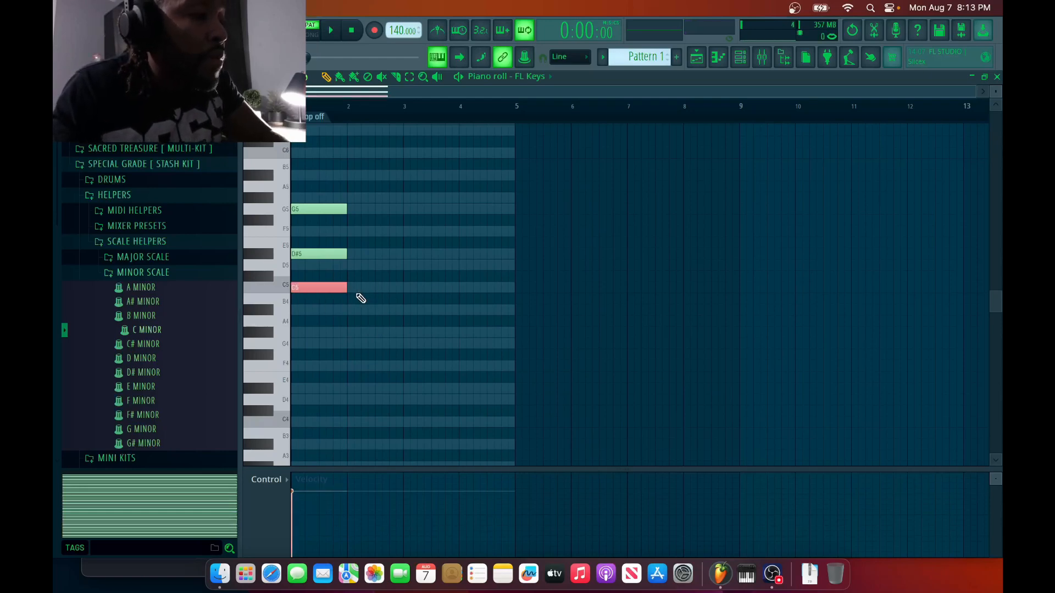
{"action": "left_click", "coordinate": [362, 293]}
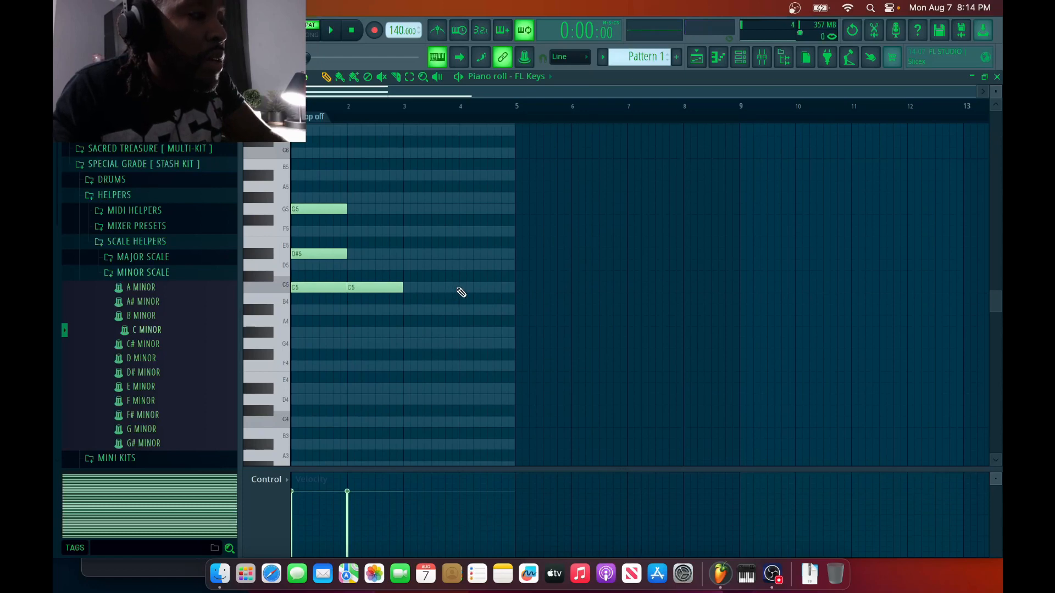
{"action": "left_click_drag", "start_coordinate": [443, 288], "coordinate": [382, 296]}
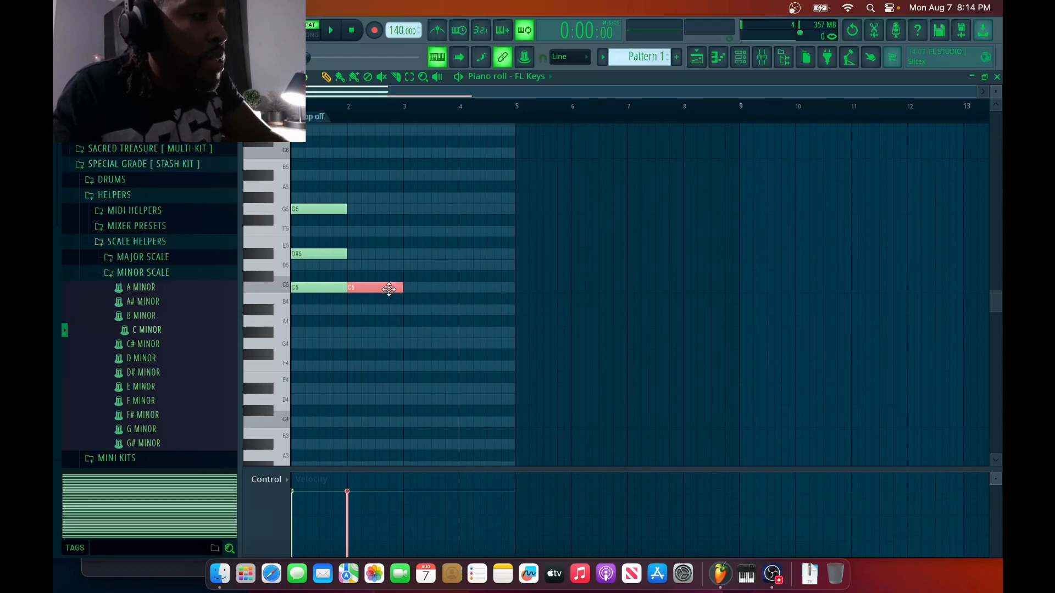
{"action": "key", "text": "super+c"}
{"action": "key", "text": "super+v"}
{"action": "key", "text": "shift+Up"}
{"action": "key", "text": "shift+Up"}
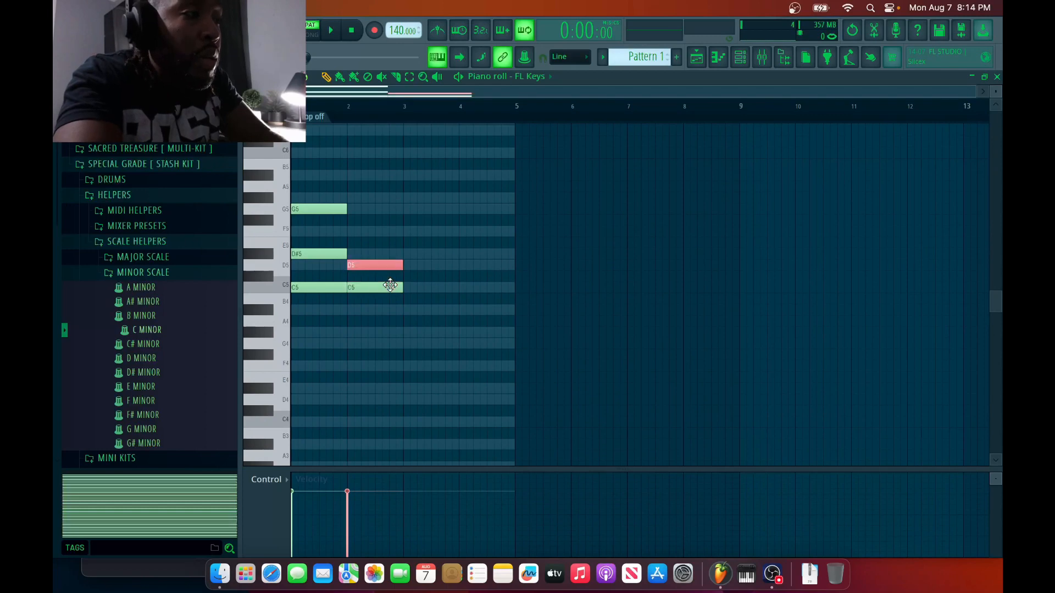
{"action": "key", "text": "shift+Up"}
{"action": "key", "text": "shift+Up"}
{"action": "key", "text": "shift+Up"}
{"action": "key", "text": "shift+Up"}
{"action": "key", "text": "shift+Up"}
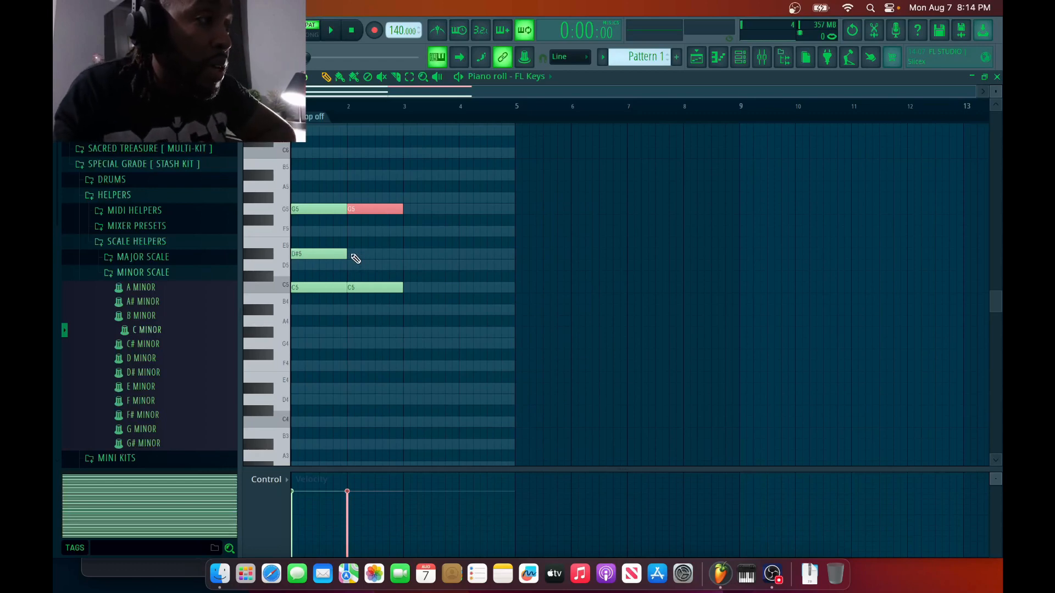
{"action": "left_click", "coordinate": [354, 255]}
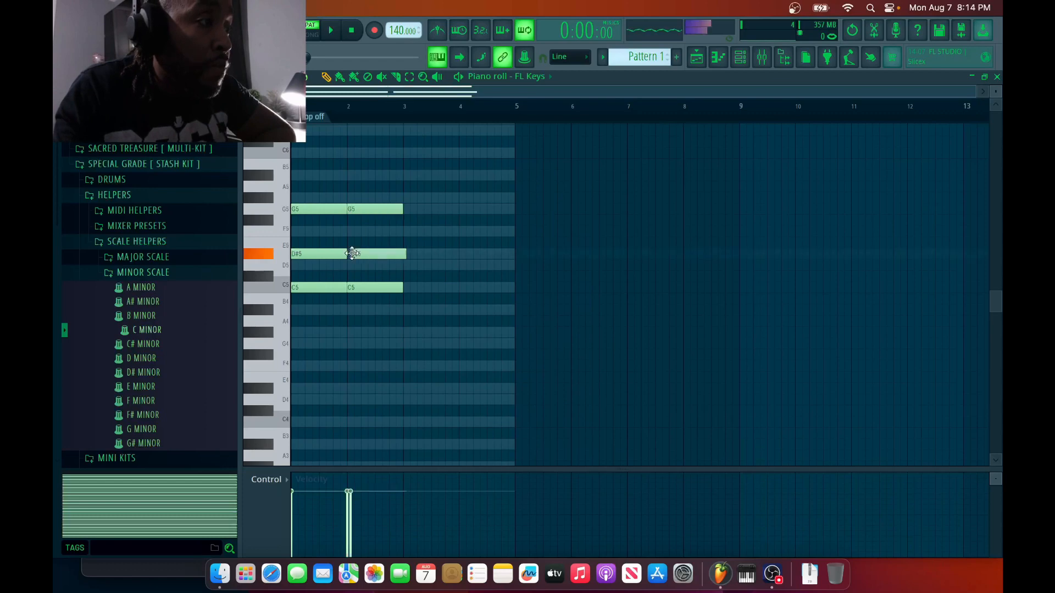
{"action": "left_click", "coordinate": [365, 257]}
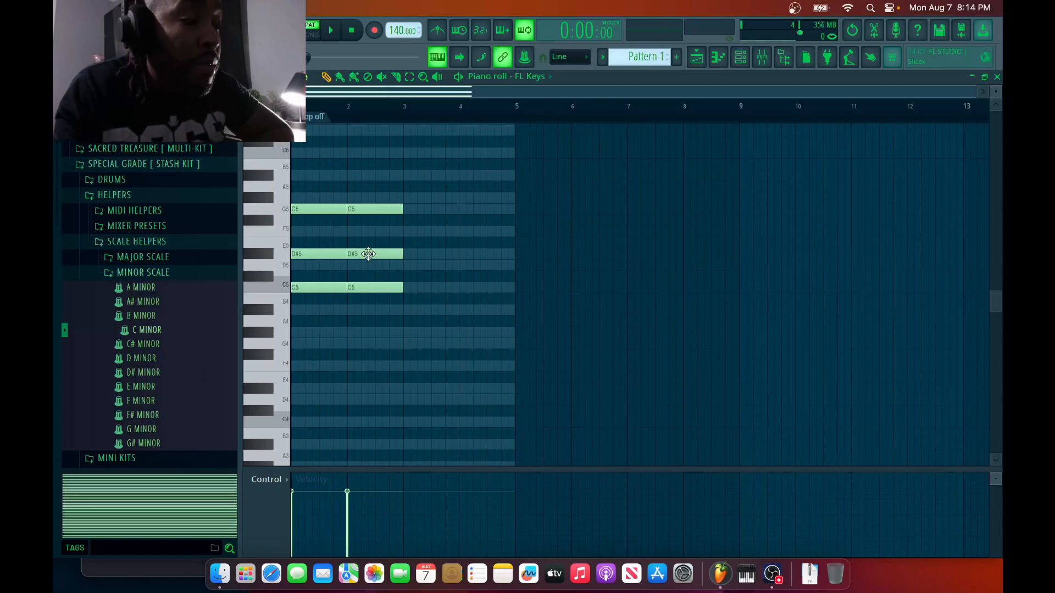
Step: Move the bar 2 chord's notes to A#4, D5 and F5 and play back the two chords
{"action": "left_click", "coordinate": [368, 253]}
{"action": "left_click_drag", "start_coordinate": [368, 253], "coordinate": [367, 242]}
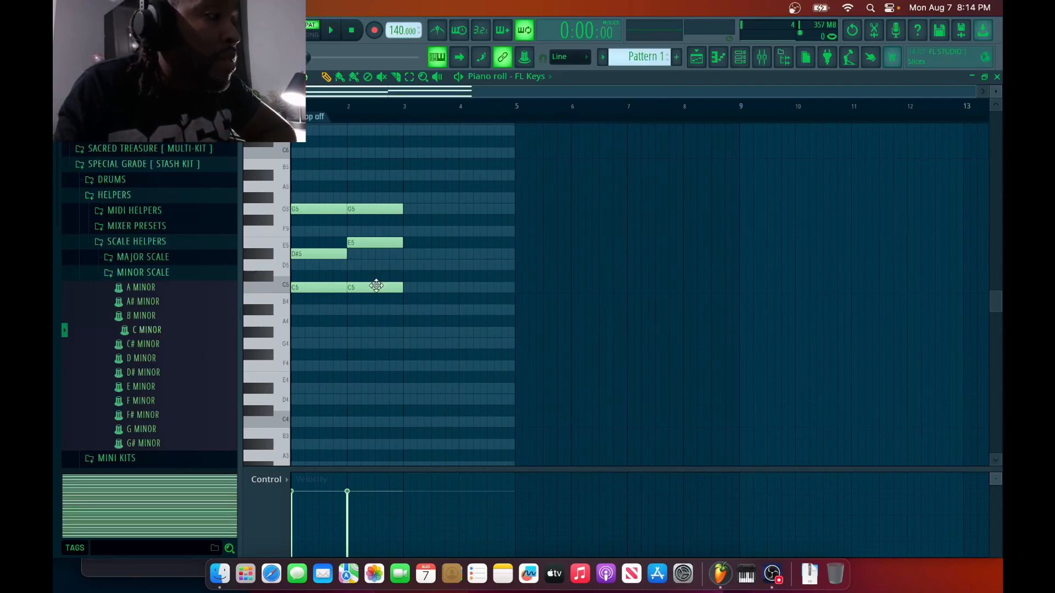
{"action": "left_click_drag", "start_coordinate": [370, 287], "coordinate": [370, 310]}
{"action": "mouse_move", "coordinate": [375, 262]}
{"action": "left_mouse_down"}
{"action": "mouse_move", "coordinate": [376, 247]}
{"action": "mouse_move", "coordinate": [370, 271]}
{"action": "left_mouse_up"}
{"action": "right_click", "coordinate": [384, 269]}
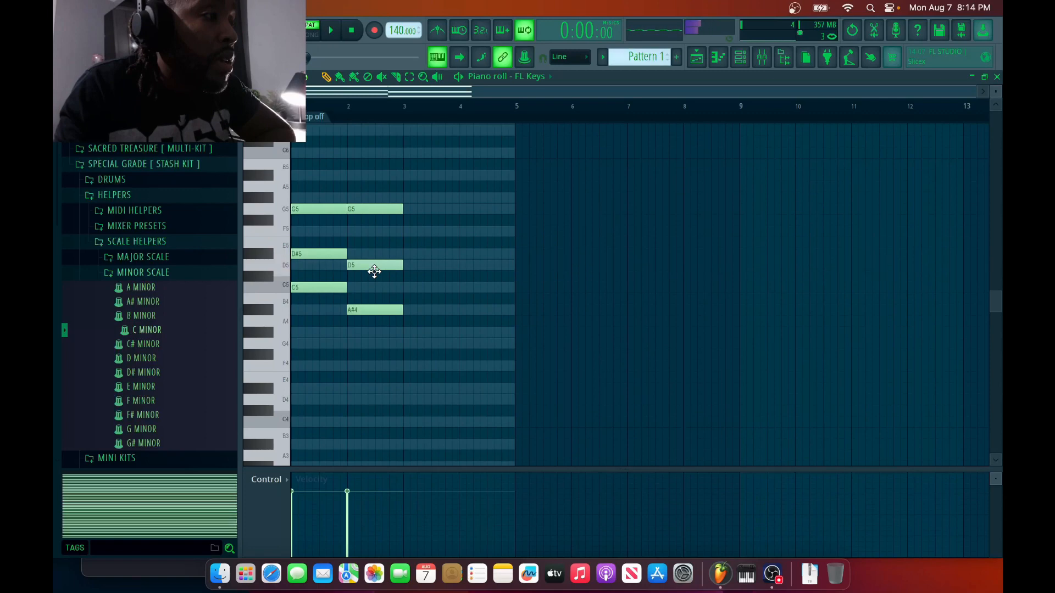
{"action": "left_click_drag", "start_coordinate": [366, 208], "coordinate": [365, 233]}
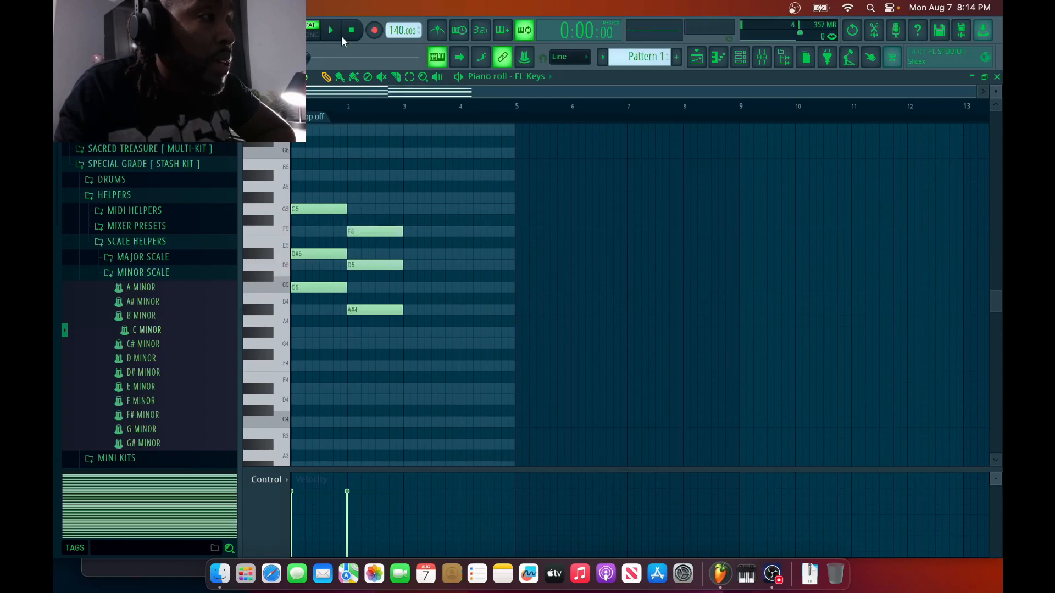
{"action": "left_click", "coordinate": [331, 30]}
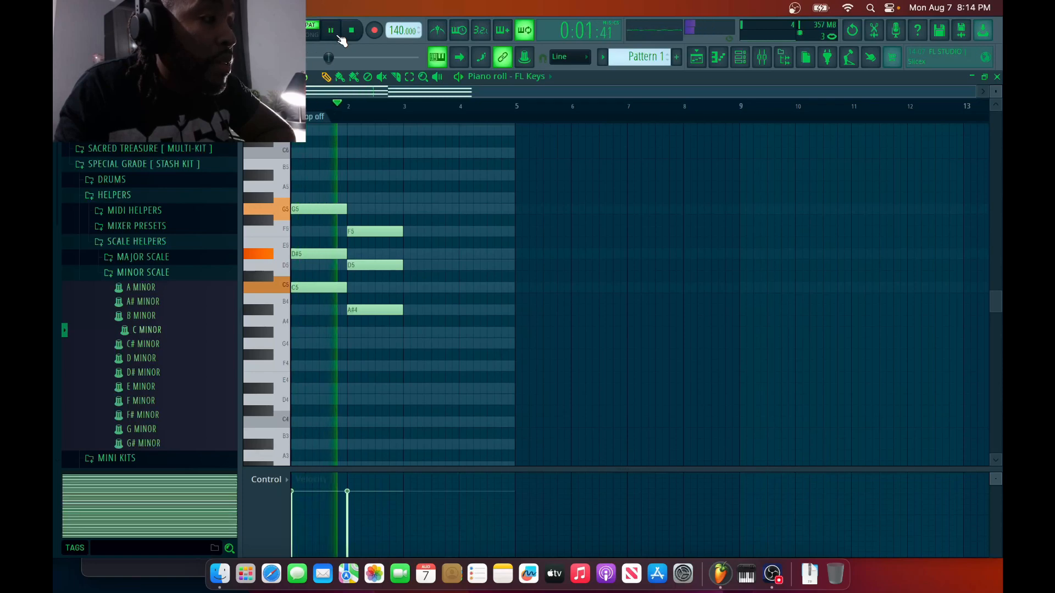
{"action": "left_click", "coordinate": [351, 33]}
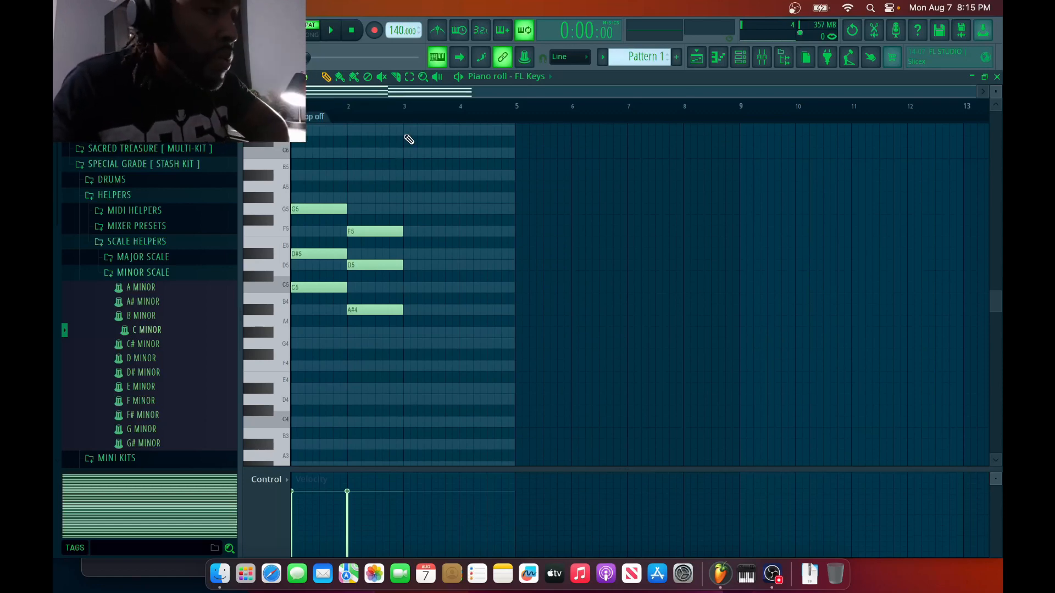
Step: Try the first chord without its G5 note and play back the pattern
{"action": "right_click", "coordinate": [317, 210]}
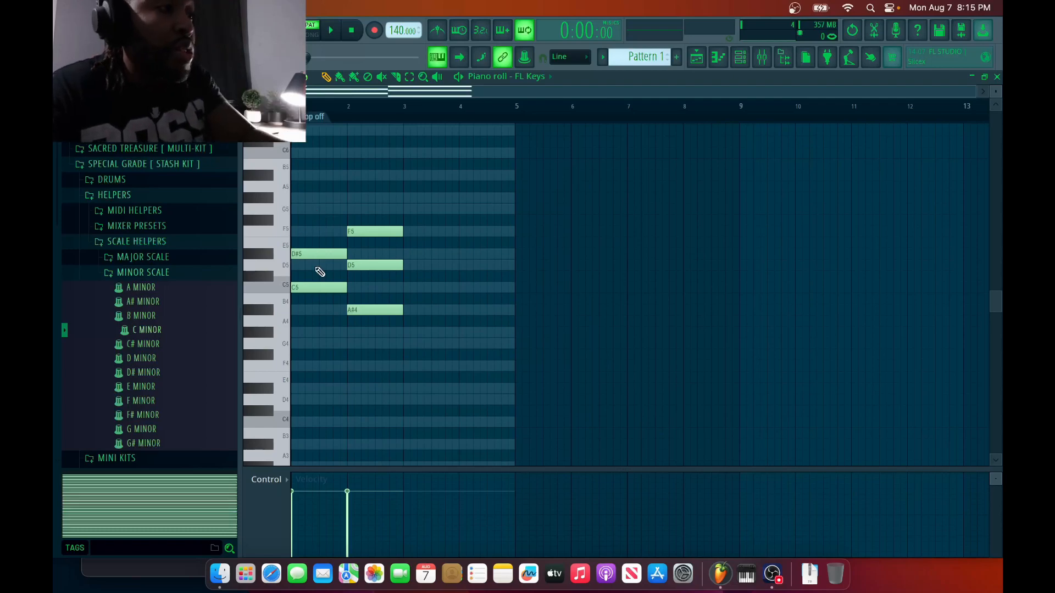
{"action": "left_click", "coordinate": [331, 30]}
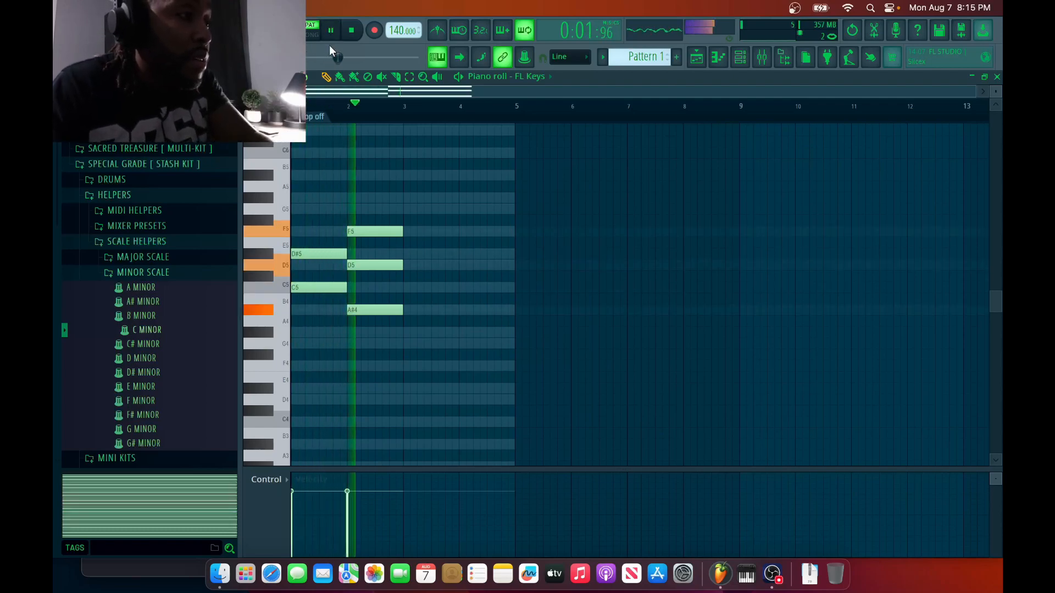
{"action": "key", "text": "space"}
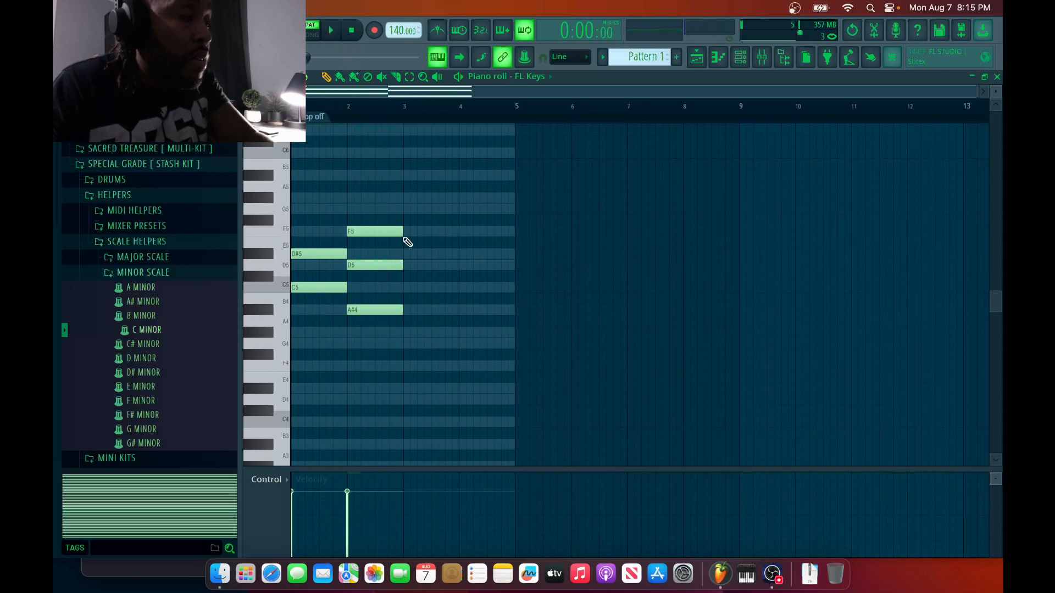
Step: Add D#5 and C5 notes spanning bars 3 and 4, and restore the one-bar G5 in the first chord
{"action": "left_click", "coordinate": [407, 254]}
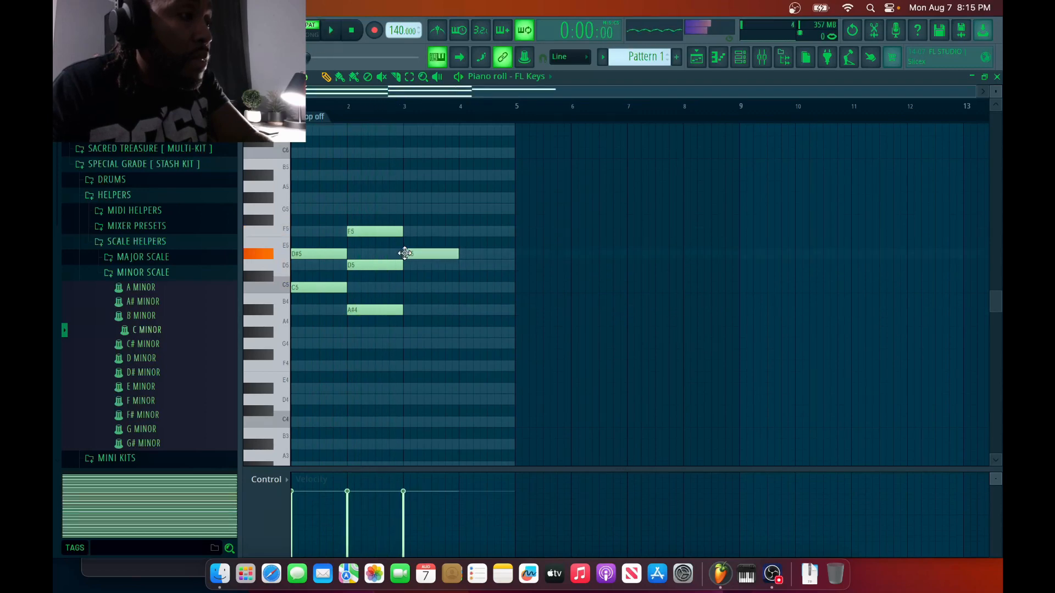
{"action": "left_click", "coordinate": [409, 287]}
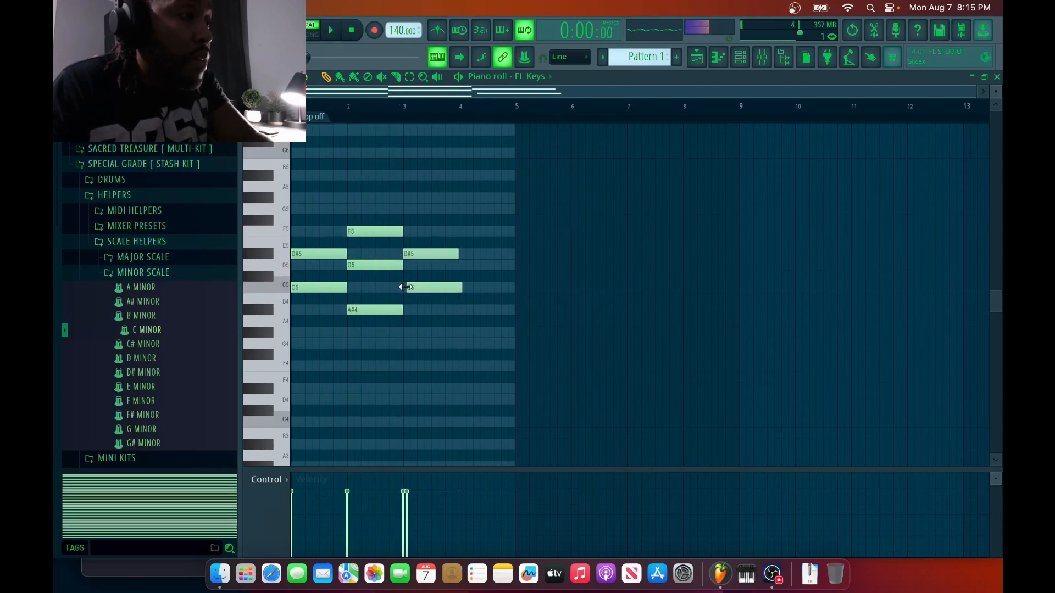
{"action": "left_click", "coordinate": [301, 209]}
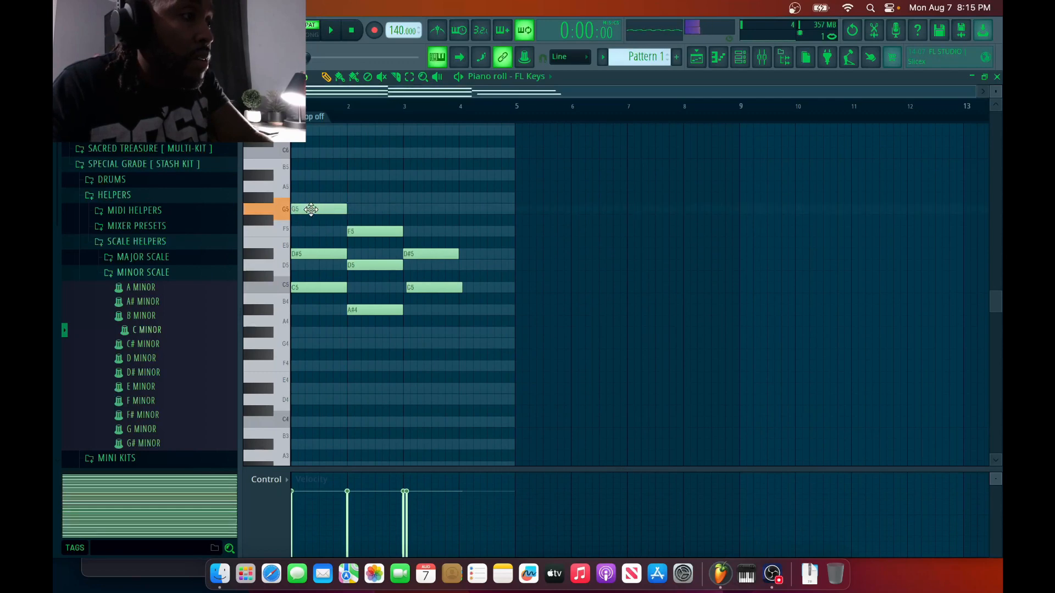
{"action": "key", "text": "space"}
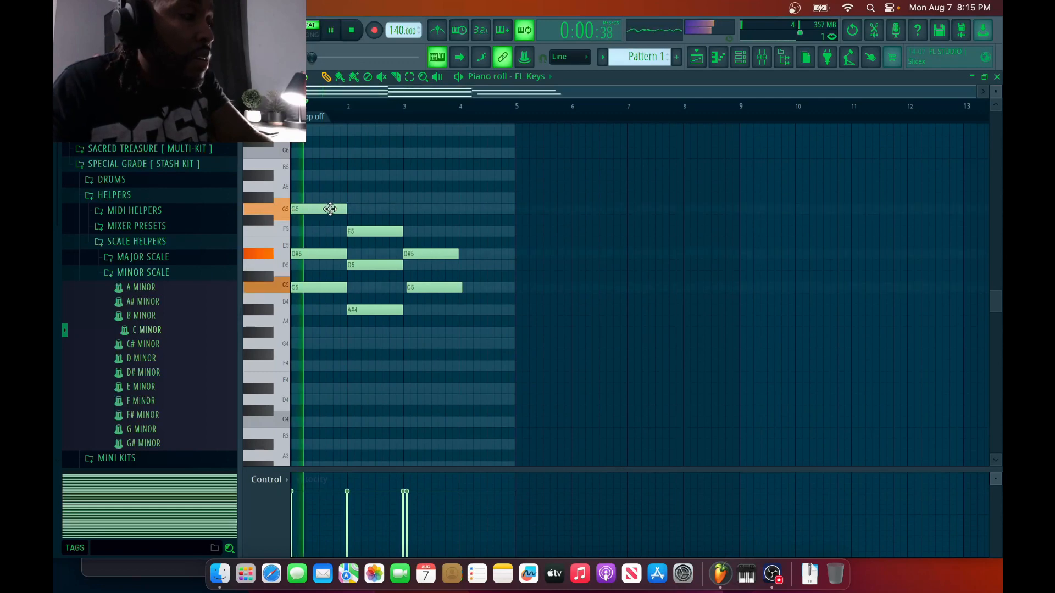
{"action": "left_click_drag", "start_coordinate": [420, 291], "coordinate": [420, 288]}
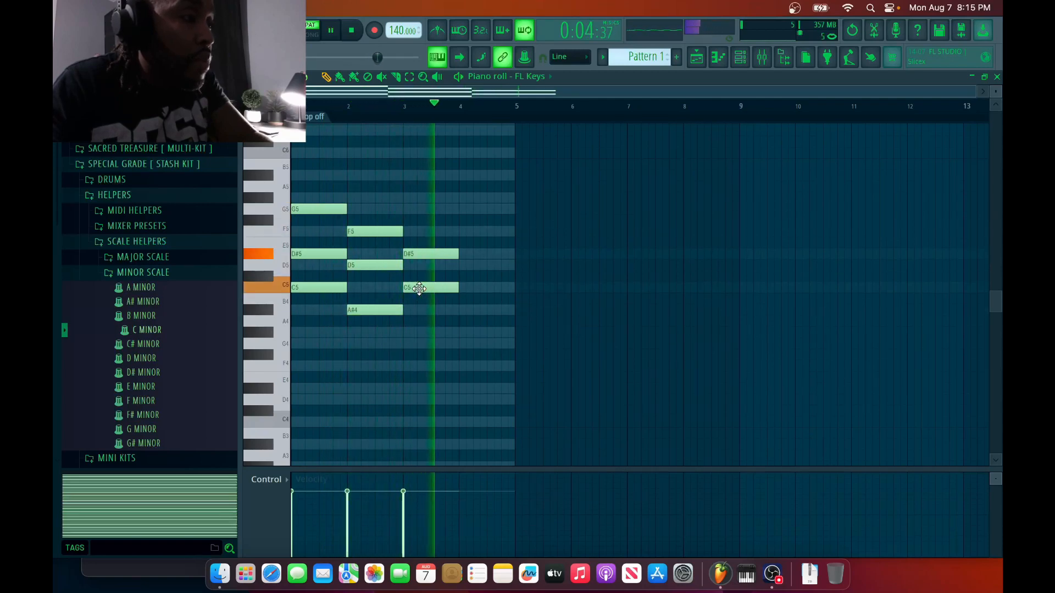
{"action": "key", "text": "space"}
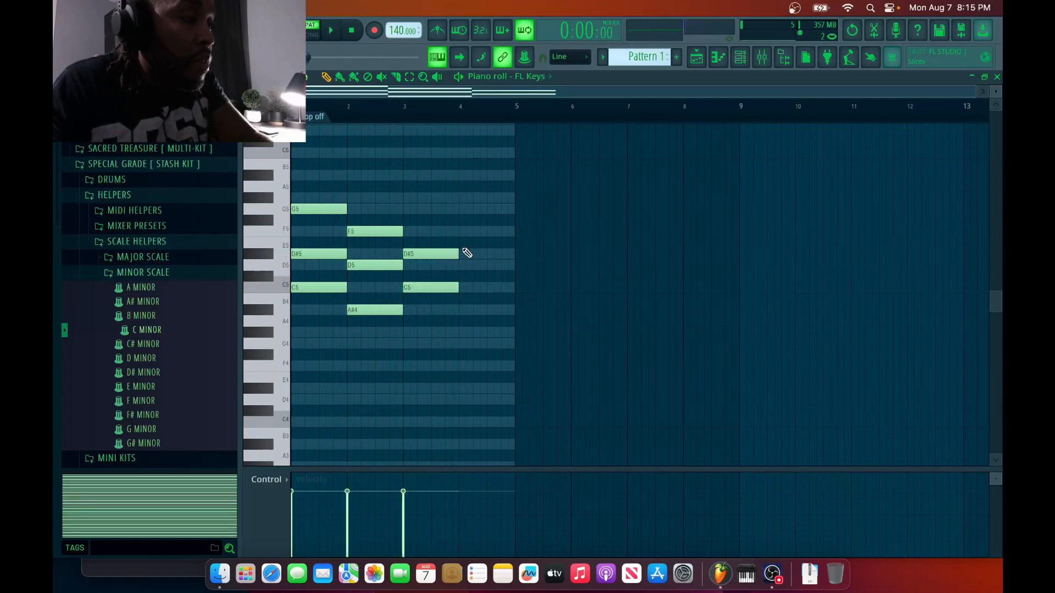
{"action": "left_click_drag", "start_coordinate": [459, 254], "coordinate": [505, 255]}
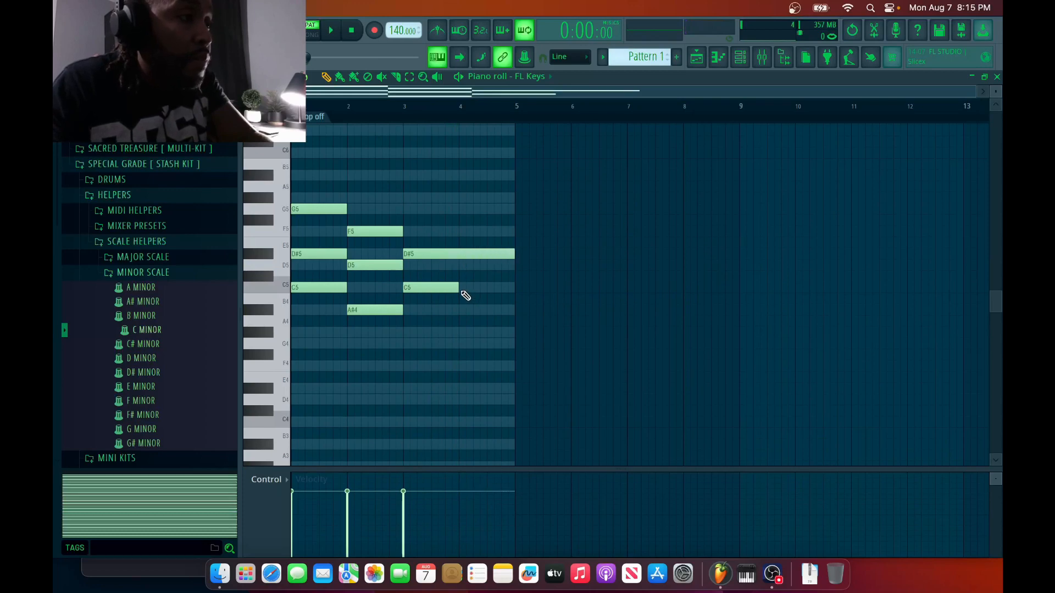
{"action": "left_click_drag", "start_coordinate": [458, 289], "coordinate": [505, 289]}
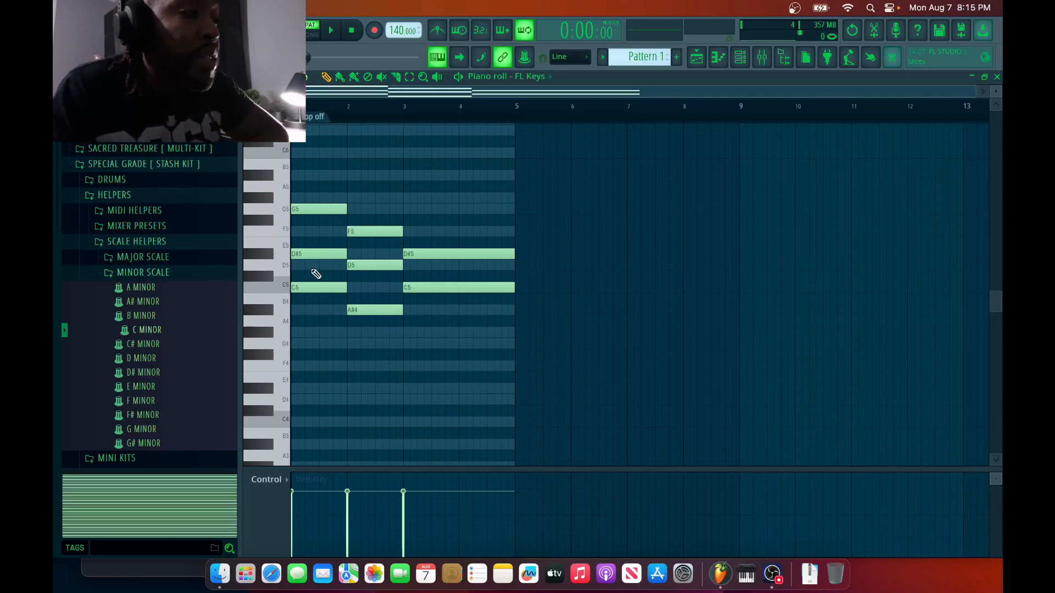
Step: Add a one-bar A#5 note on top of the first chord and audition the chord's notes
{"action": "left_click", "coordinate": [312, 209]}
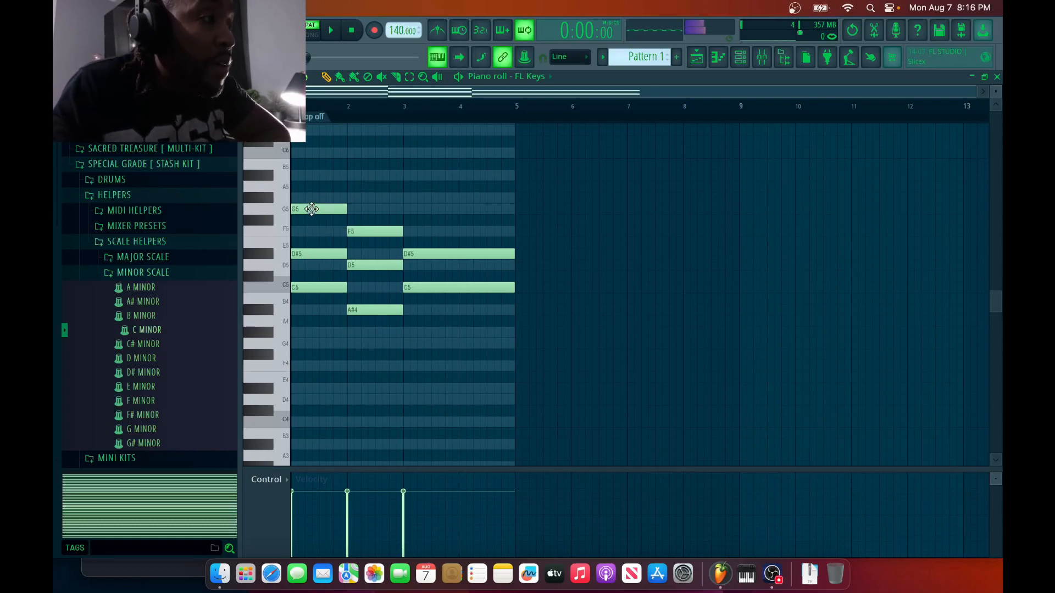
{"action": "left_click", "coordinate": [300, 175]}
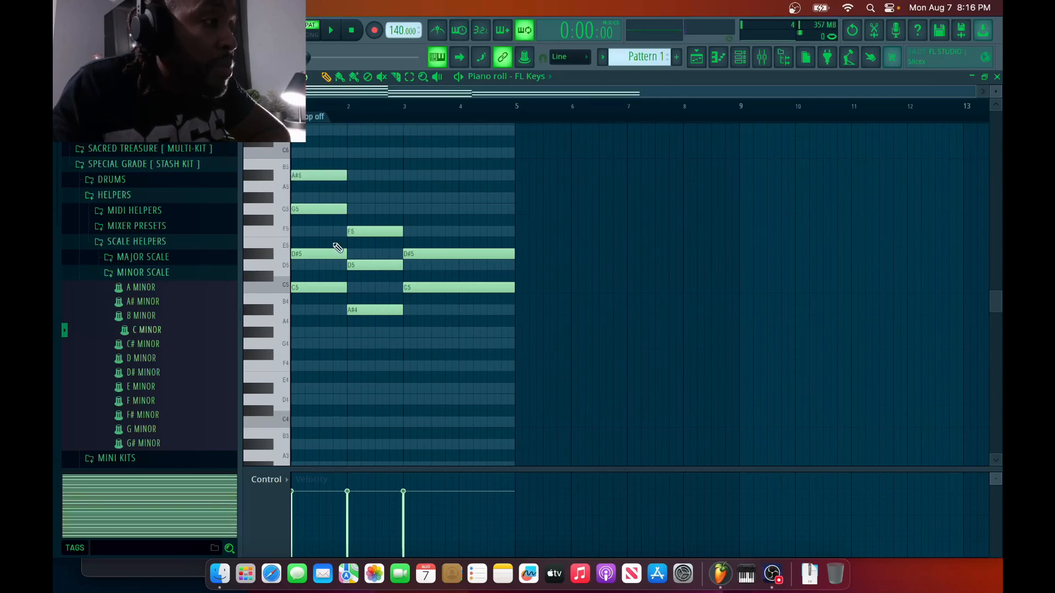
{"action": "left_click", "coordinate": [319, 284]}
{"action": "left_click", "coordinate": [314, 256]}
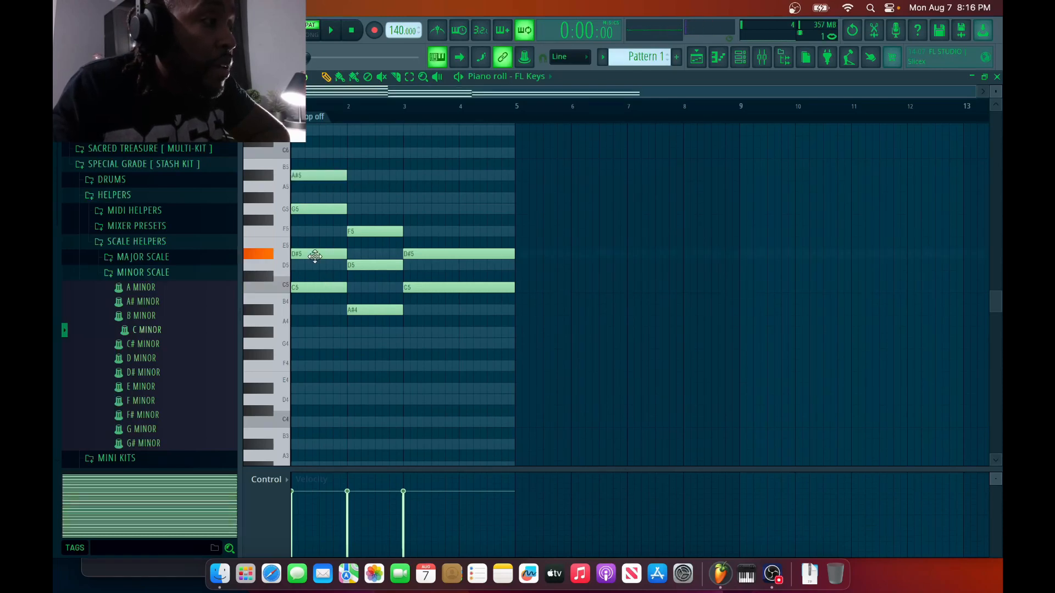
{"action": "left_click", "coordinate": [316, 210]}
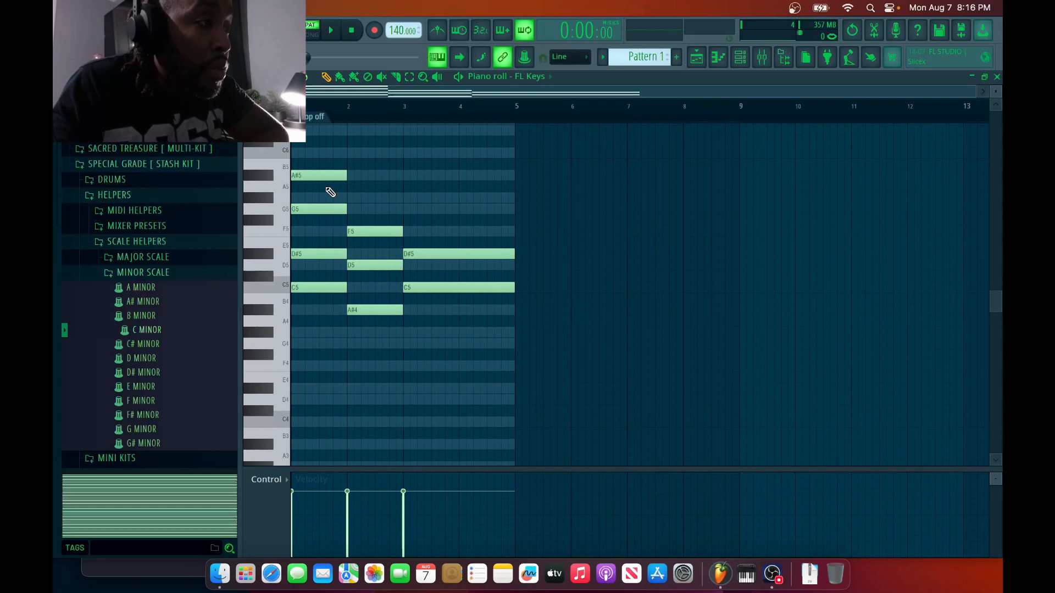
Step: Try a one-bar fourth note on top of the bar 2 chord, first A5 and then G#5, play it back and delete it
{"action": "scroll", "coordinate": [331, 168], "scroll_direction": "up", "scroll_amount": 5}
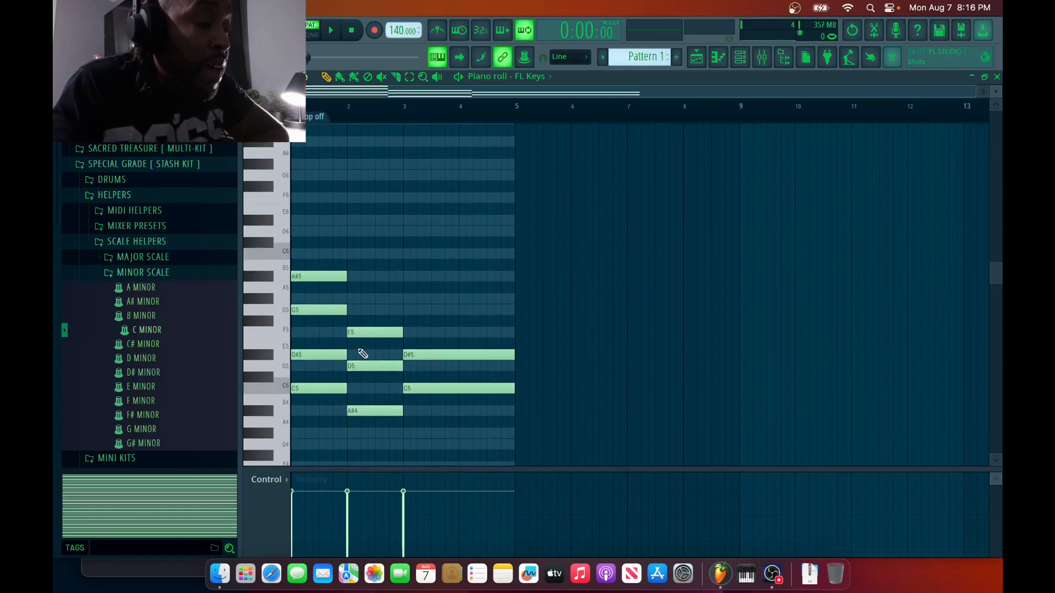
{"action": "left_click", "coordinate": [358, 287]}
{"action": "left_click", "coordinate": [366, 289]}
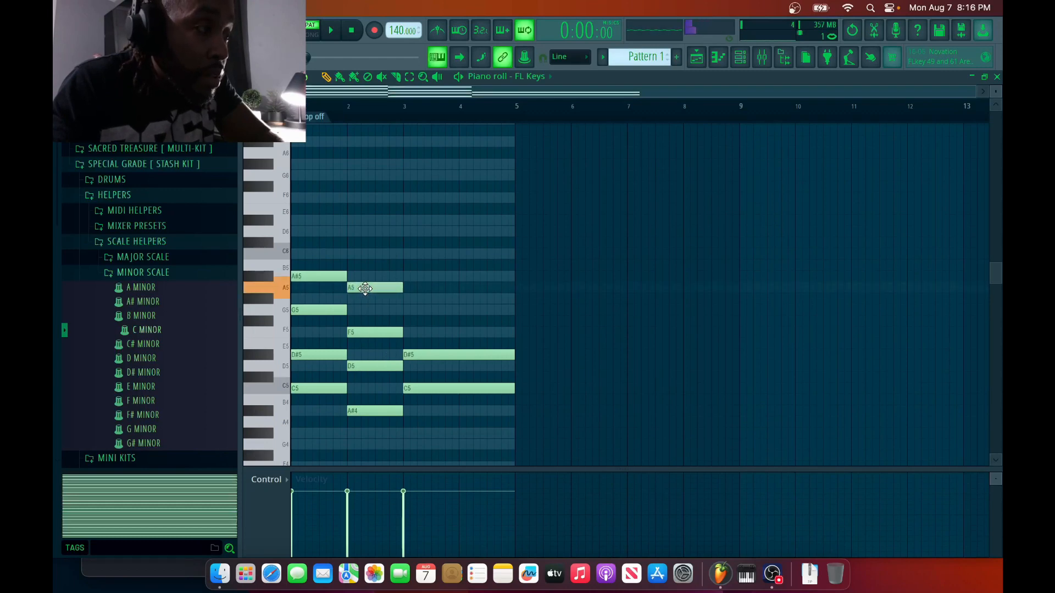
{"action": "left_click", "coordinate": [372, 289]}
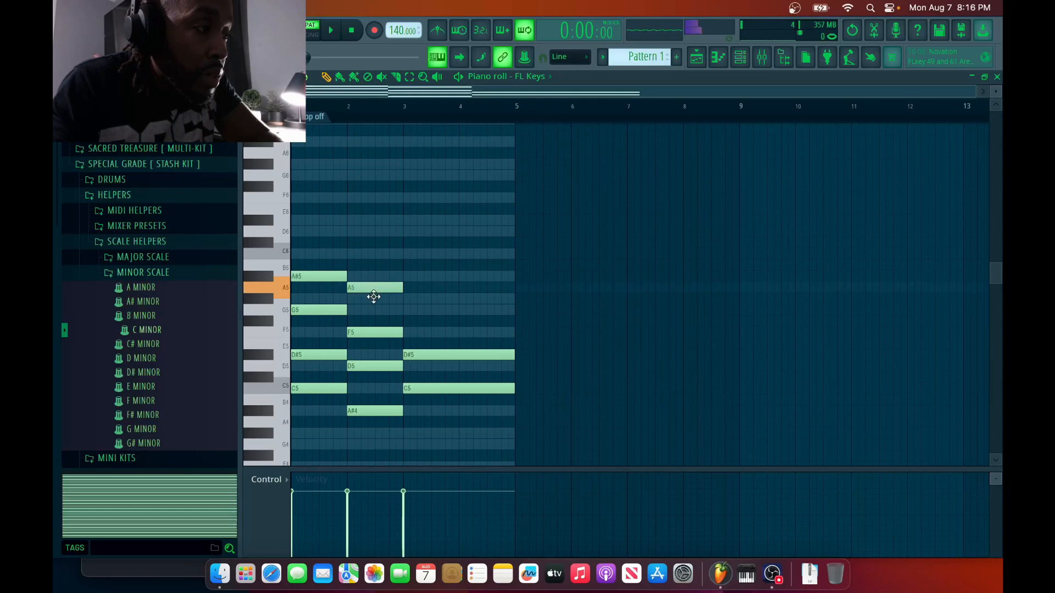
{"action": "left_click_drag", "start_coordinate": [373, 299], "coordinate": [370, 300]}
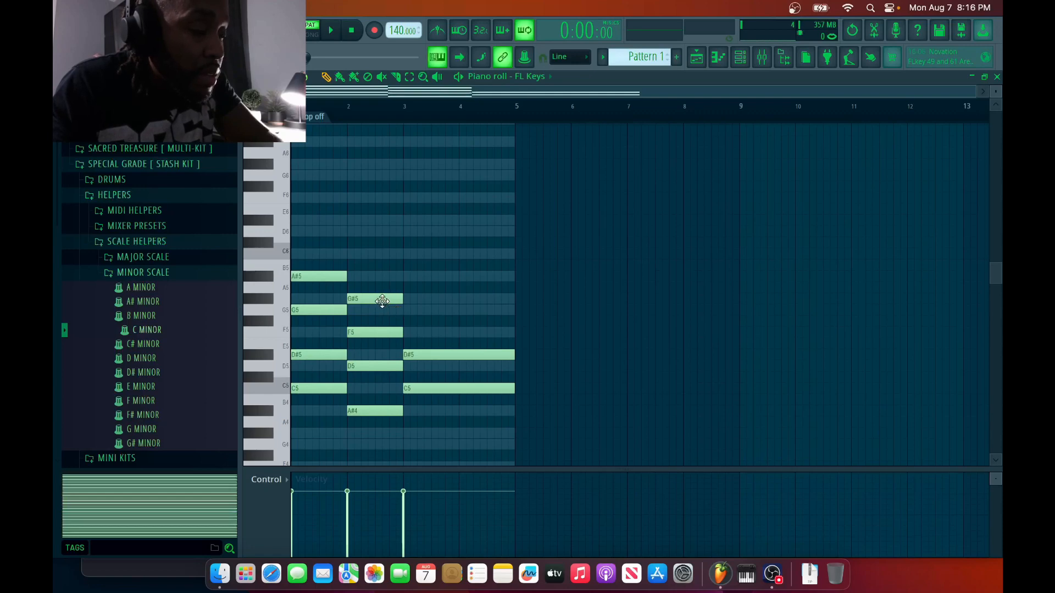
{"action": "key", "text": "space"}
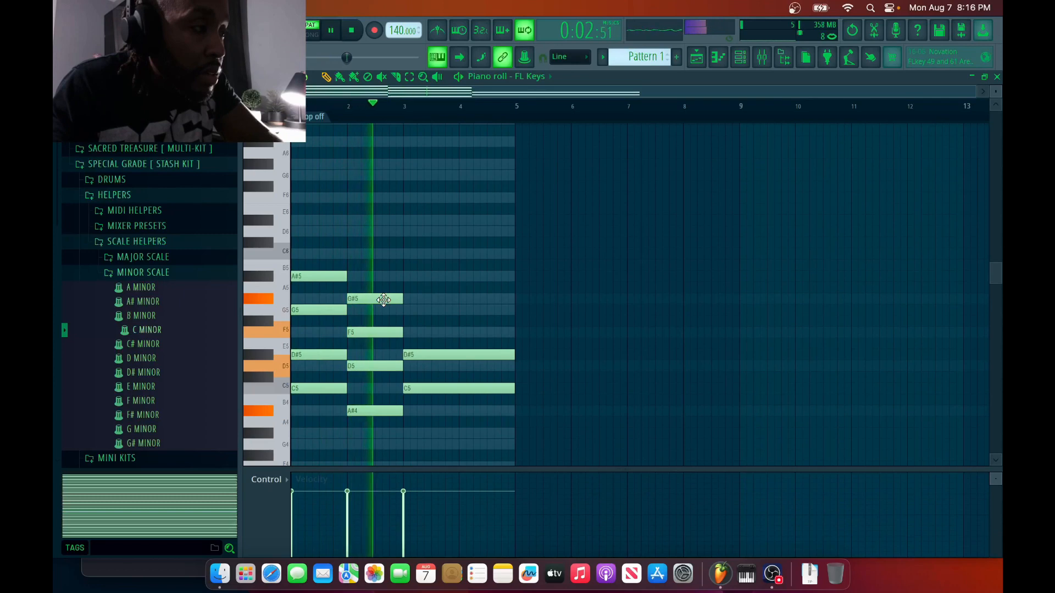
{"action": "key", "text": "space"}
{"action": "right_click", "coordinate": [384, 300]}
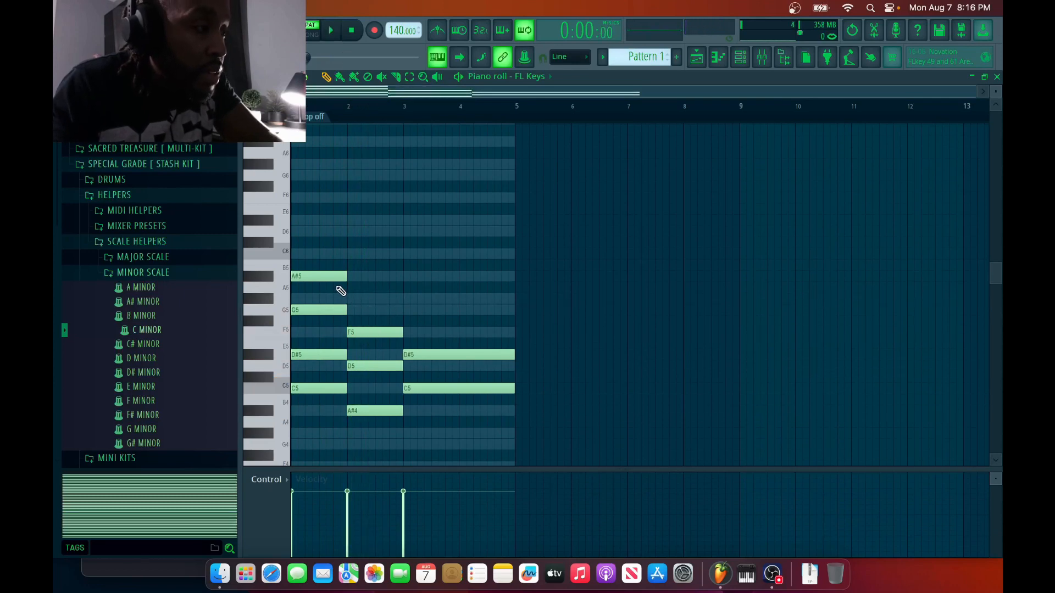
Step: Audition the individual notes of the bar 2 chord and the two-bar chord, and play back the pattern
{"action": "left_click", "coordinate": [365, 408]}
{"action": "left_click", "coordinate": [360, 367]}
{"action": "left_click", "coordinate": [367, 332]}
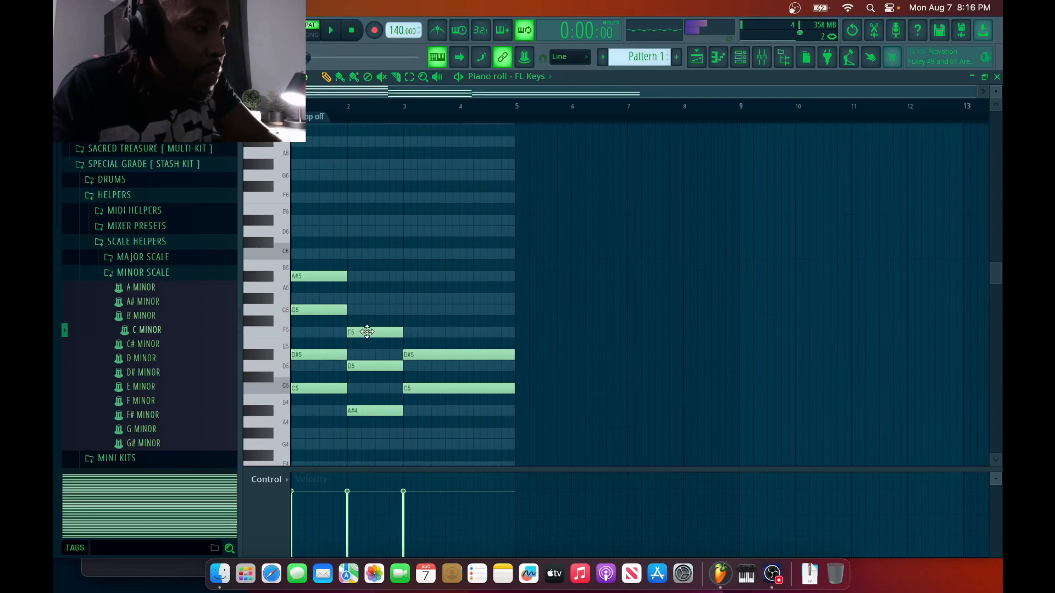
{"action": "left_click", "coordinate": [419, 391]}
{"action": "left_click", "coordinate": [412, 356]}
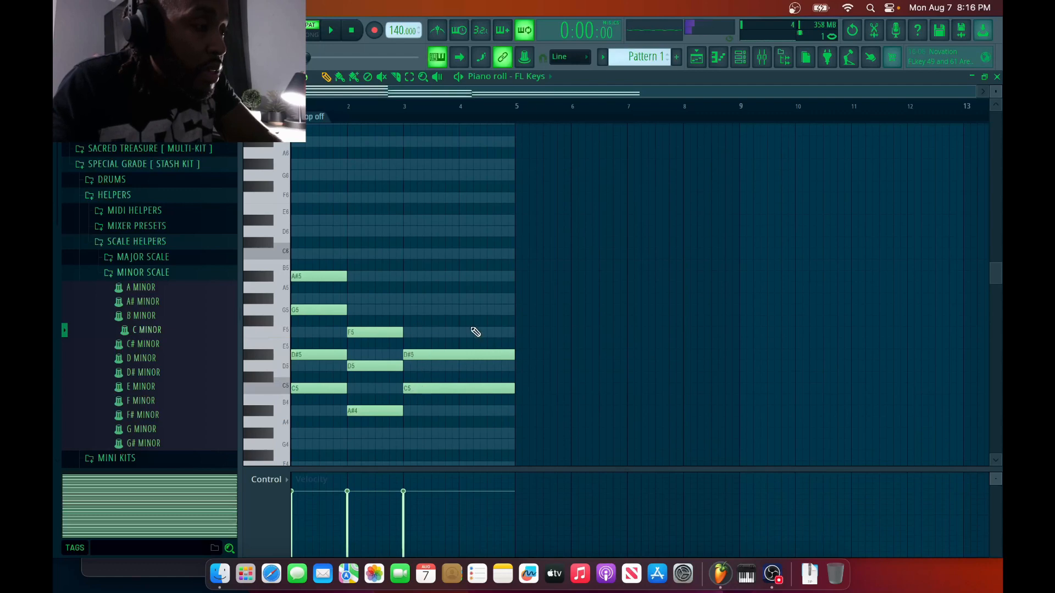
{"action": "key", "text": "space"}
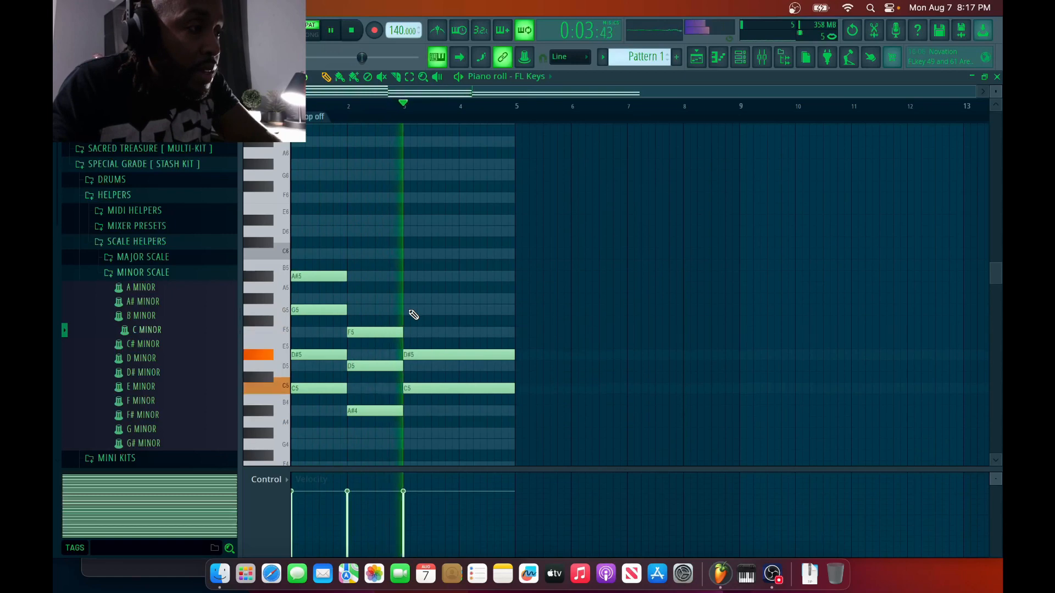
{"action": "key", "text": "space"}
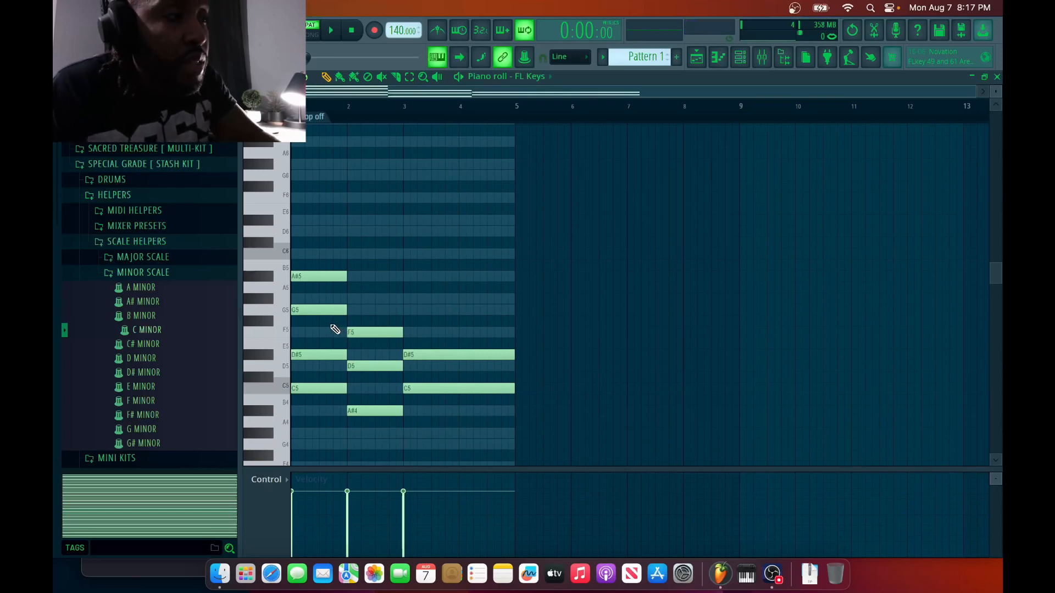
{"action": "left_click", "coordinate": [321, 355]}
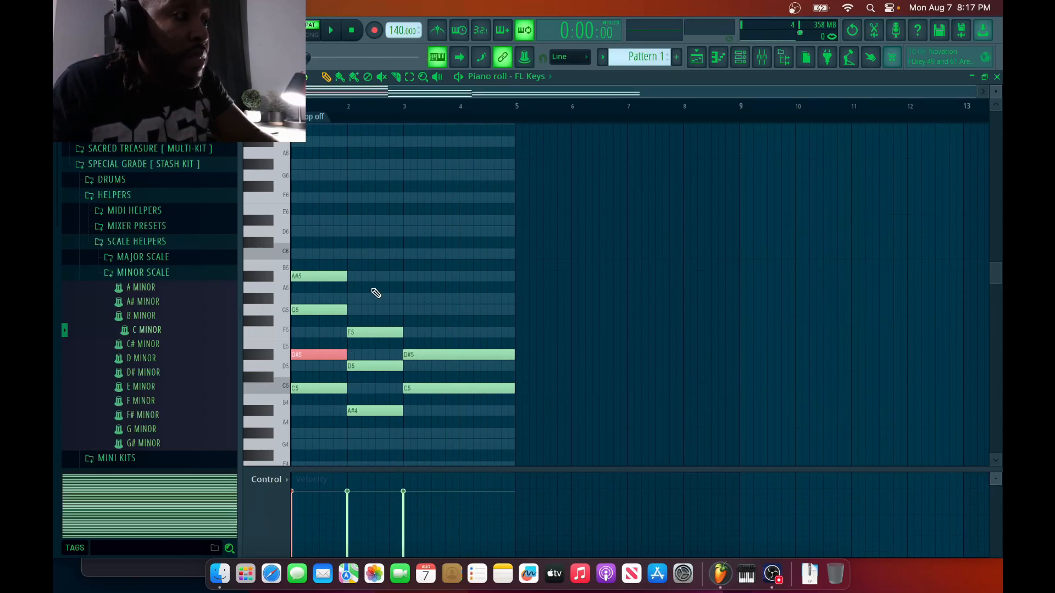
{"action": "left_click_drag", "start_coordinate": [371, 279], "coordinate": [342, 281]}
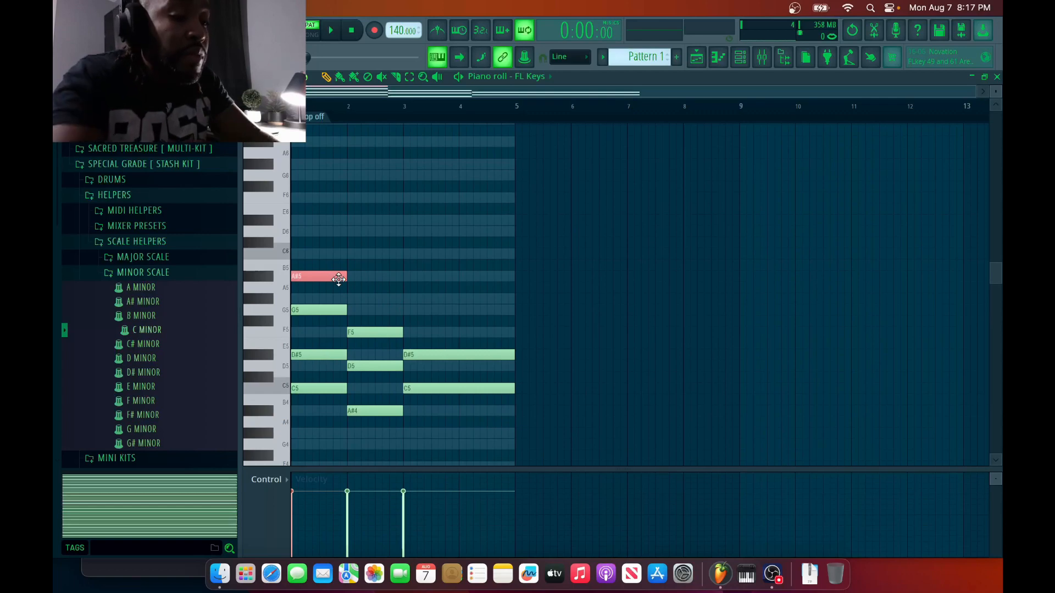
{"action": "key", "text": "super+Down"}
{"action": "key", "text": "super+Up"}
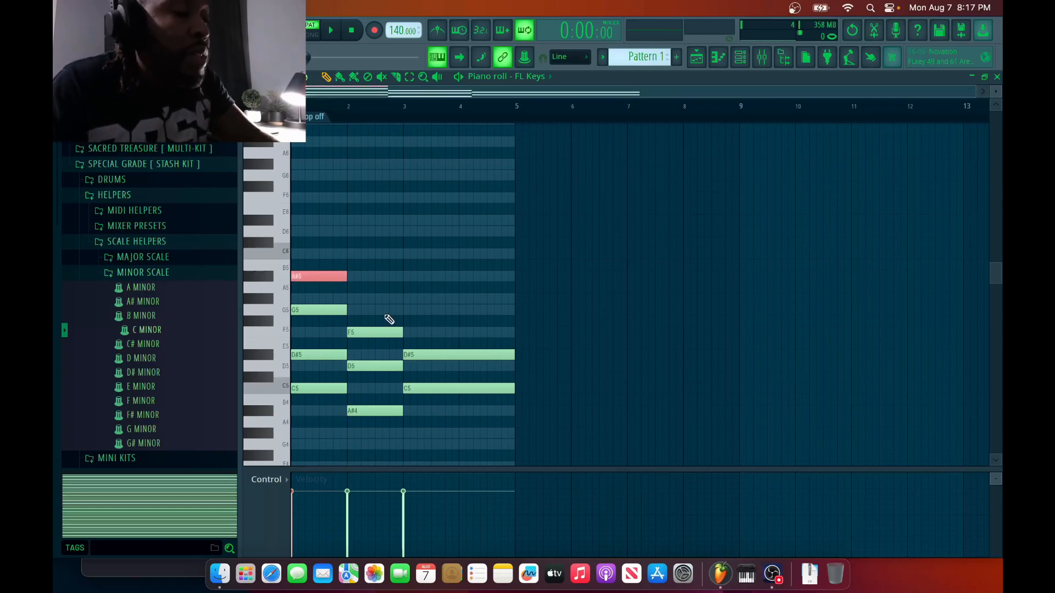
{"action": "left_click", "coordinate": [441, 280], "text": "super"}
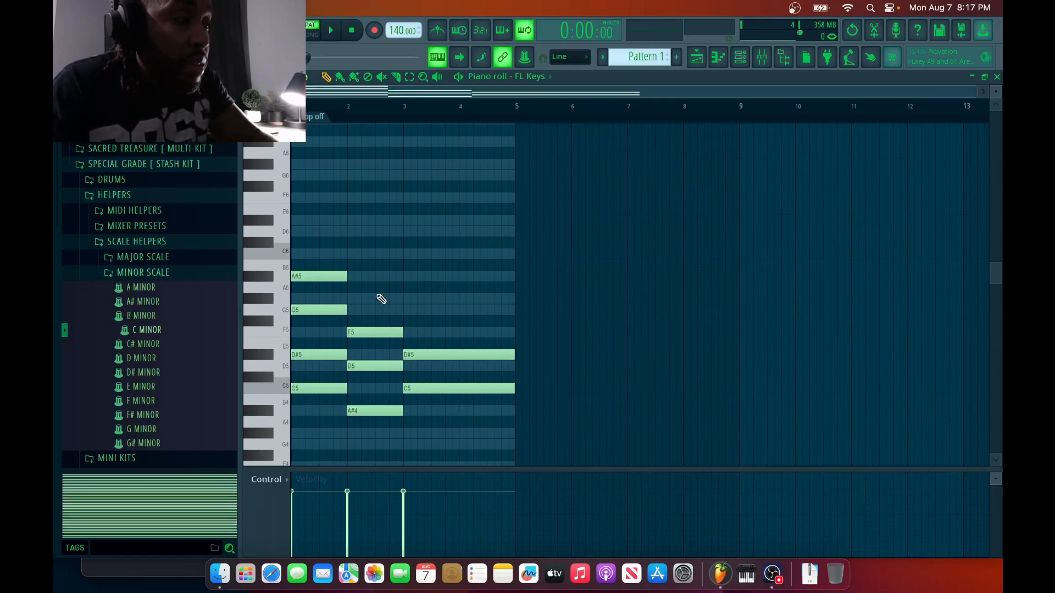
Step: Try the first chord's A#5 an octave lower at A#4, play back the pattern, and return the note to A#5
{"action": "left_click", "coordinate": [311, 277]}
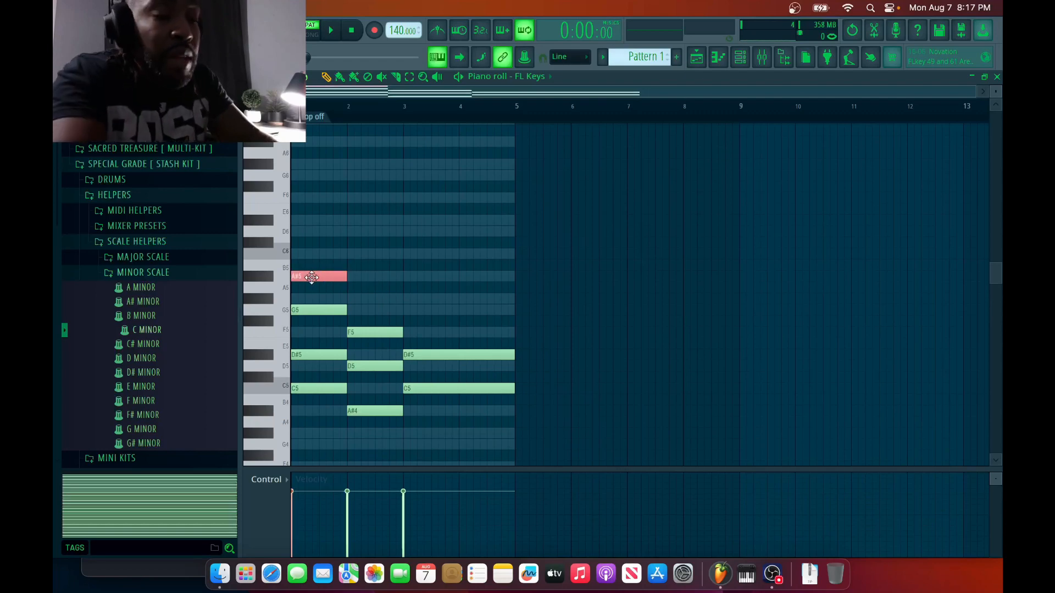
{"action": "key", "text": "shift+Down"}
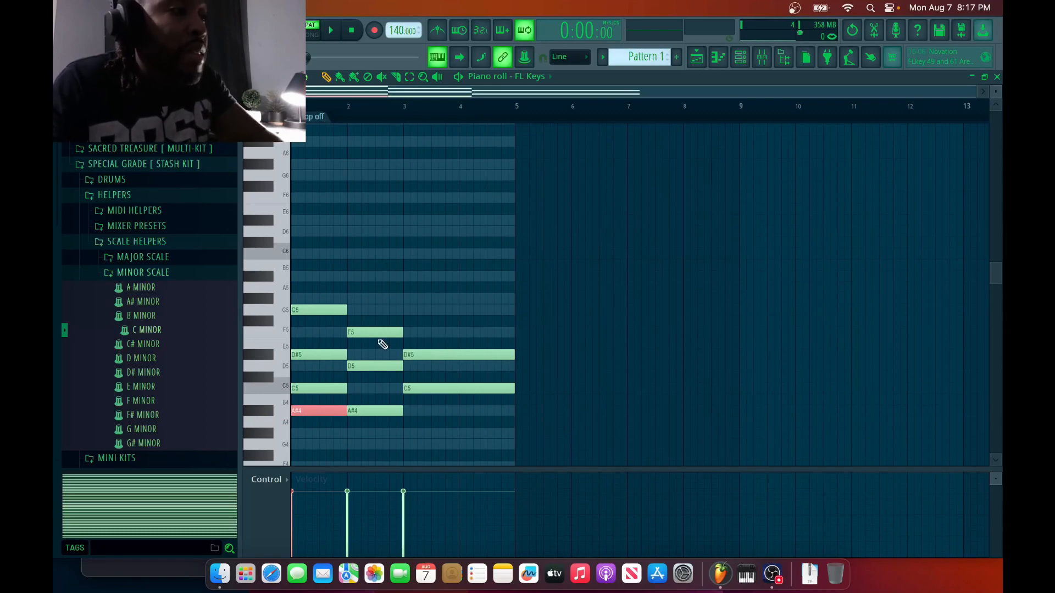
{"action": "scroll", "coordinate": [382, 343], "scroll_direction": "down", "scroll_amount": 10}
{"action": "scroll", "coordinate": [381, 343], "scroll_direction": "up", "scroll_amount": 6}
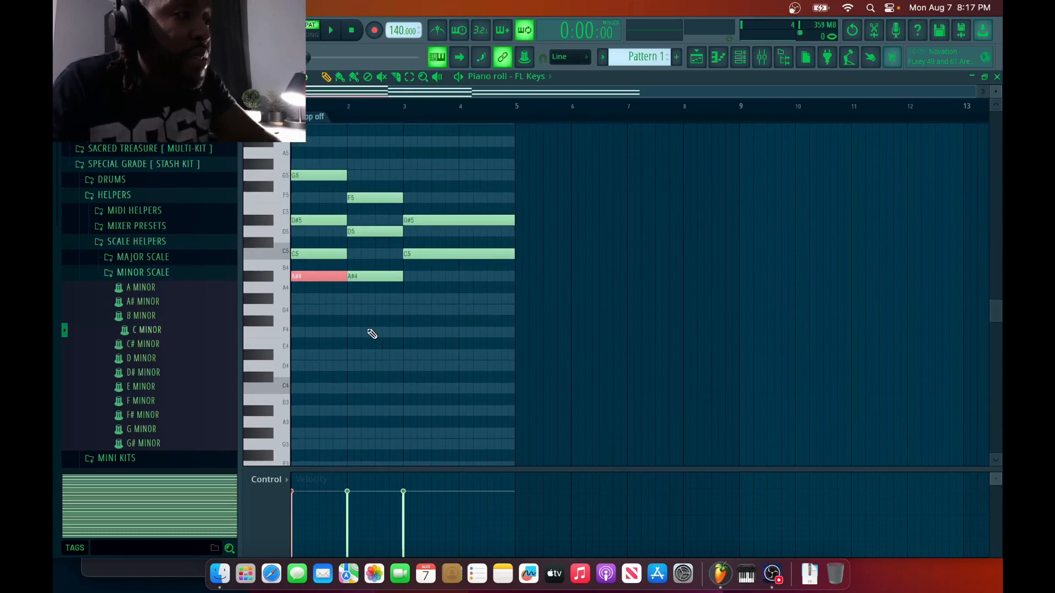
{"action": "key", "text": "space"}
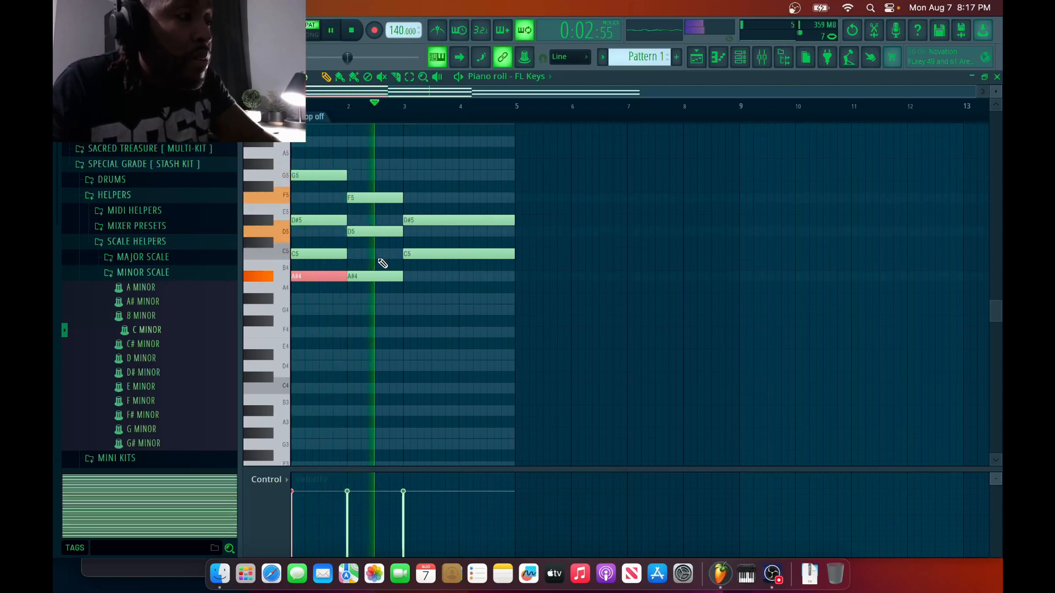
{"action": "key", "text": "space"}
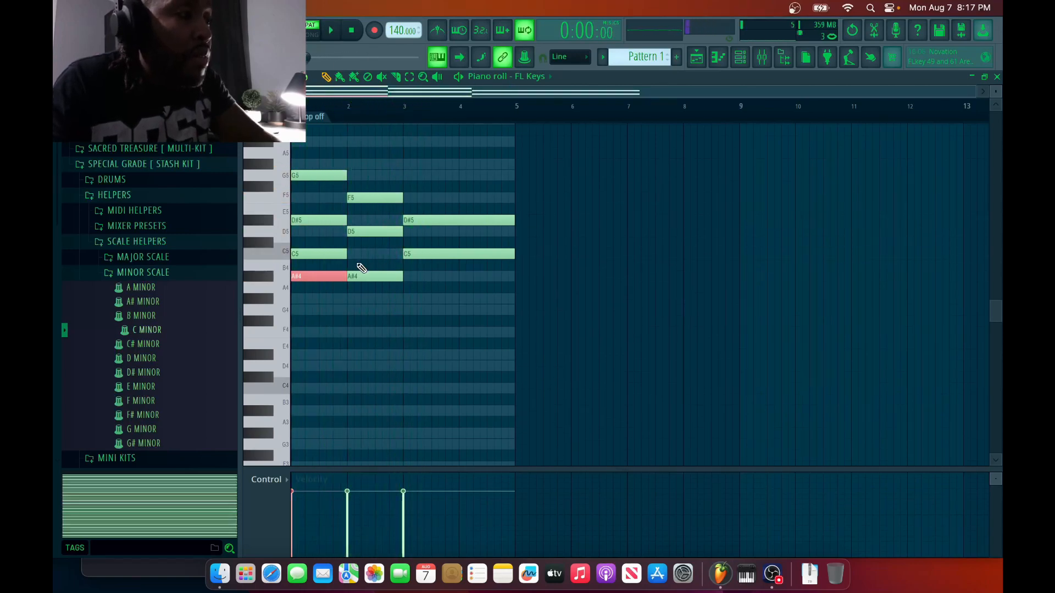
{"action": "key", "text": "ctrl+Up"}
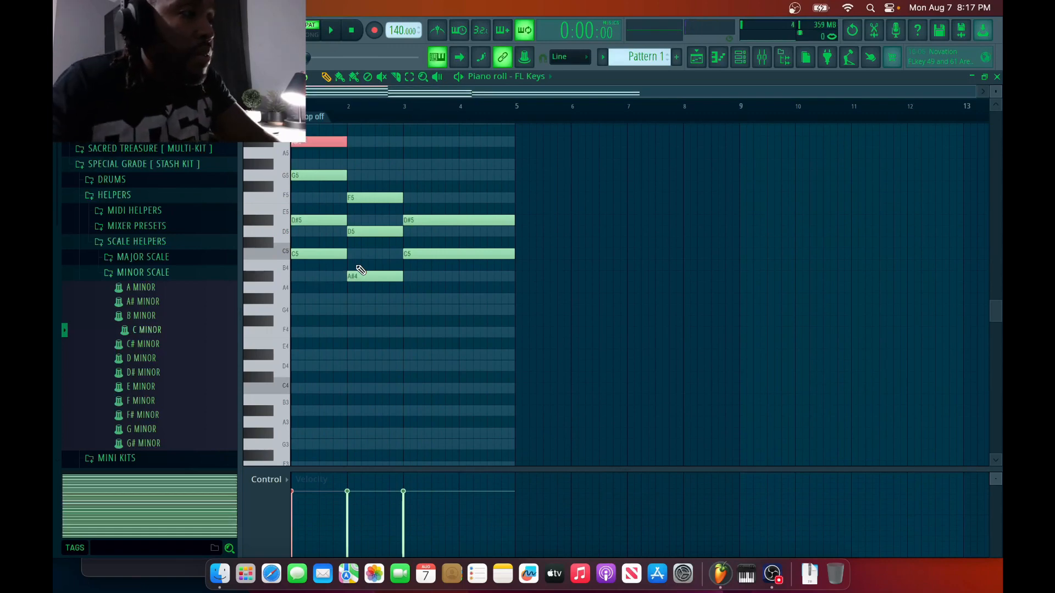
Step: Raise the bar 2 chord's A#4 to A#5 and the two-bar C5 to C6, and play back the pattern
{"action": "left_click_drag", "start_coordinate": [357, 256], "coordinate": [372, 278]}
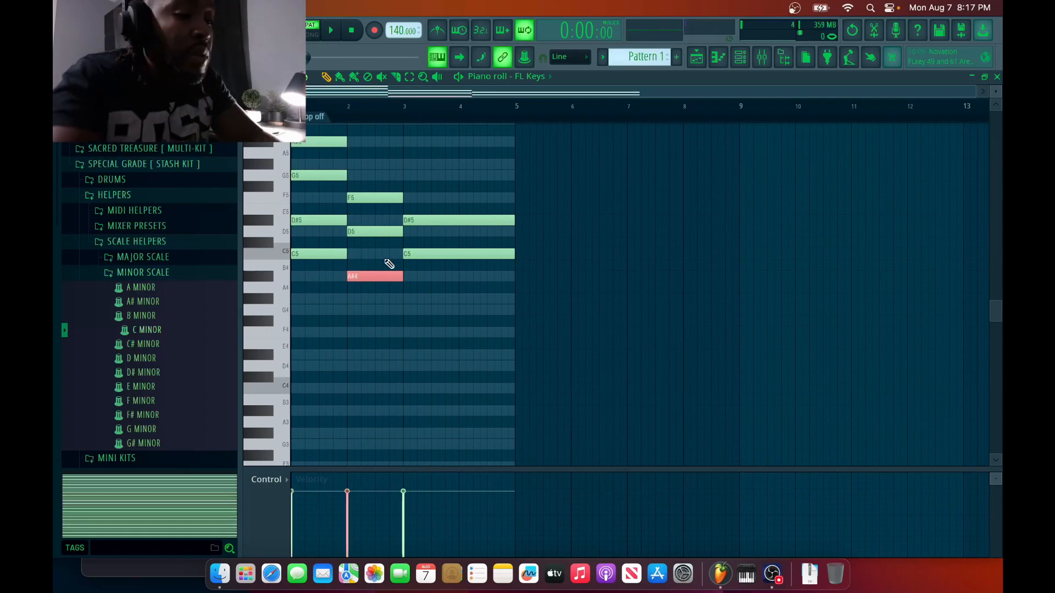
{"action": "key", "text": "super+Up"}
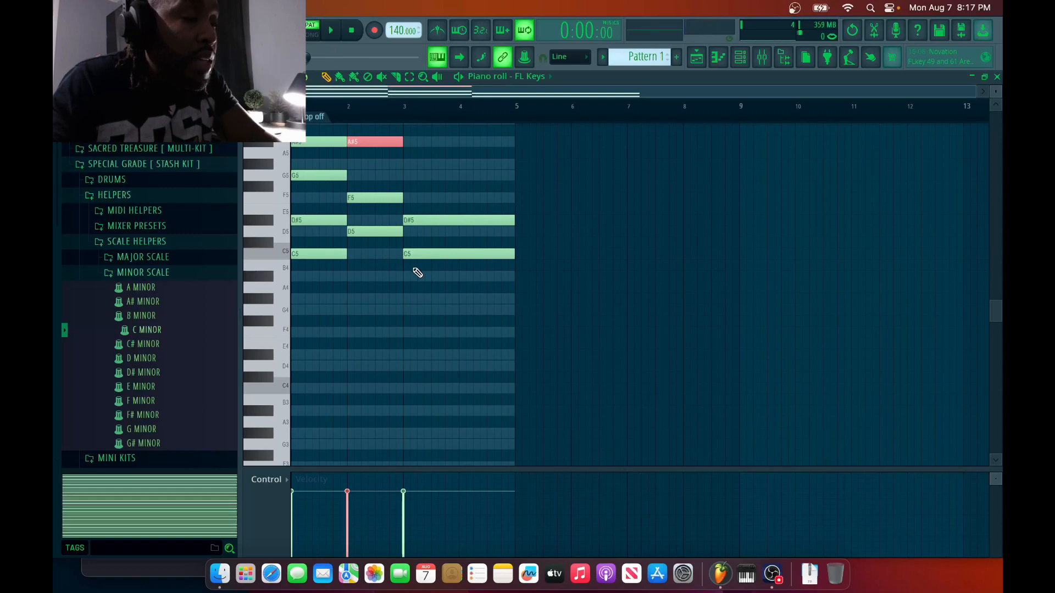
{"action": "left_click_drag", "start_coordinate": [417, 273], "coordinate": [430, 249]}
{"action": "key", "text": "super+Up"}
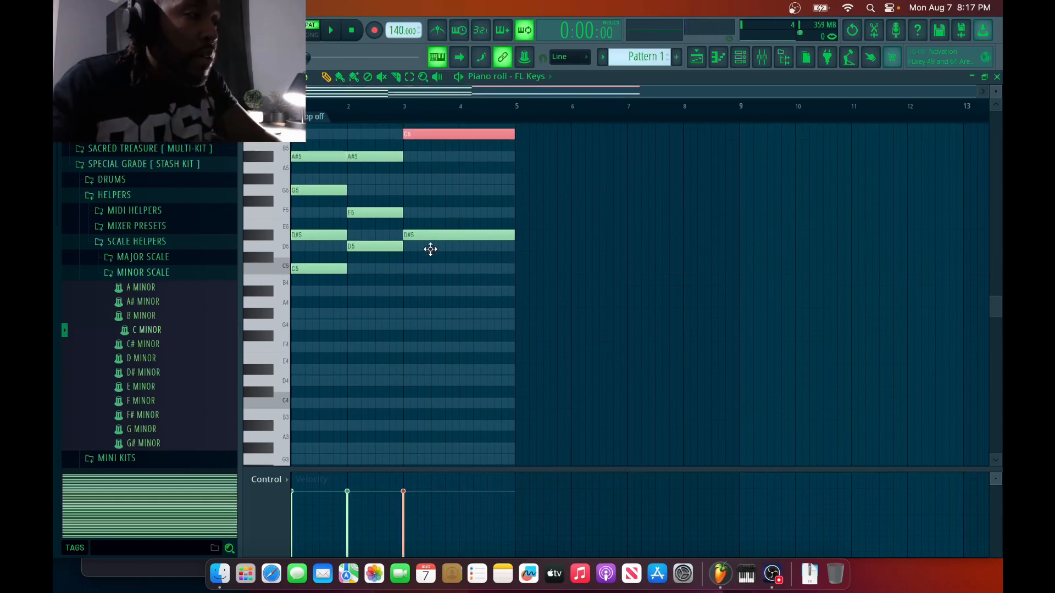
{"action": "key", "text": "space"}
{"action": "scroll", "coordinate": [422, 278], "scroll_direction": "down", "scroll_amount": 2}
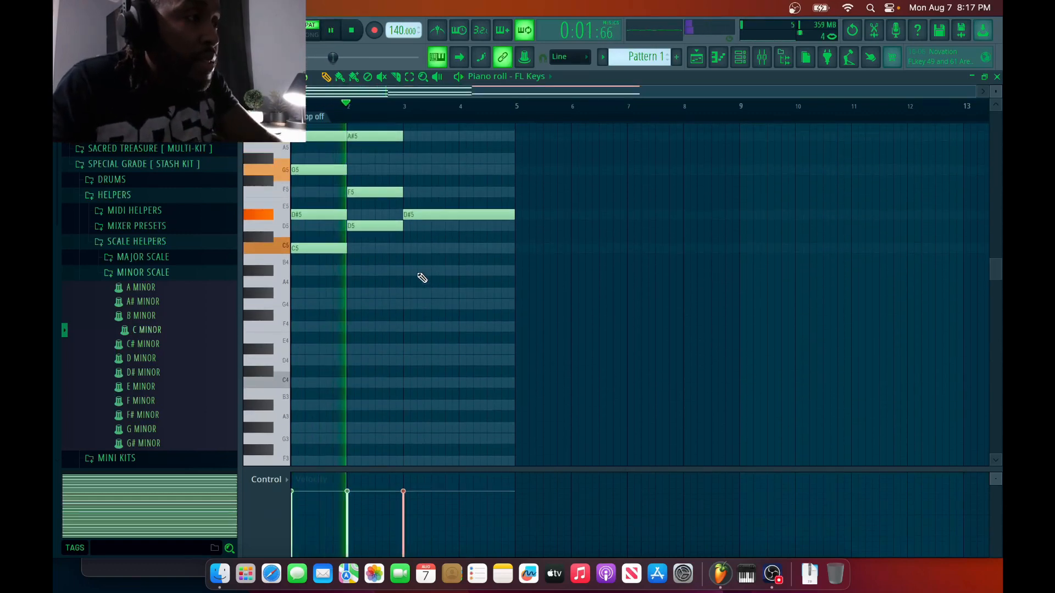
{"action": "scroll", "coordinate": [422, 278], "scroll_direction": "up", "scroll_amount": 7}
{"action": "scroll", "coordinate": [421, 278], "scroll_direction": "down", "scroll_amount": 5}
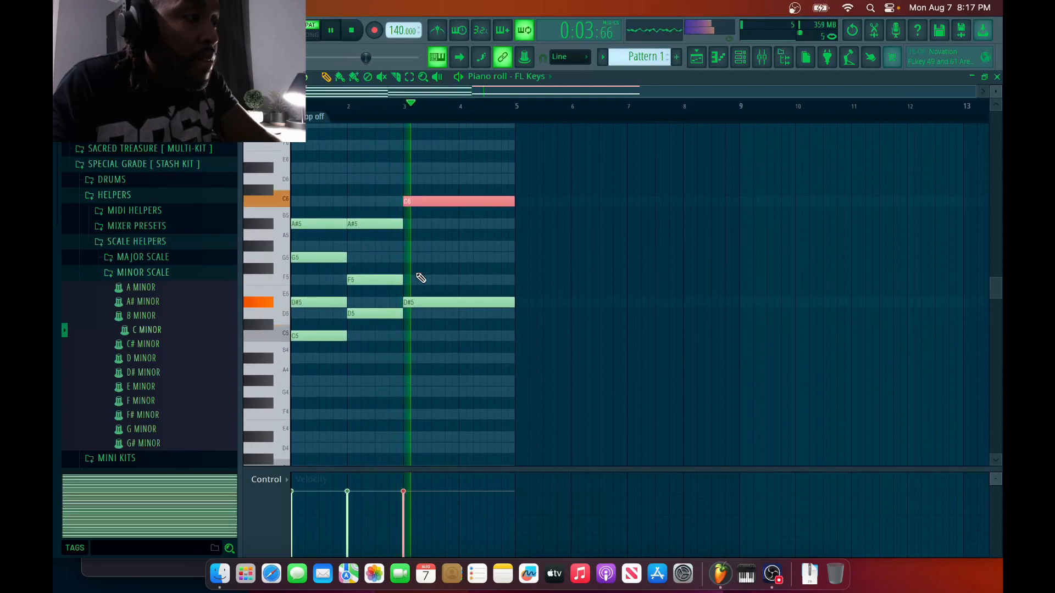
{"action": "key", "text": "space"}
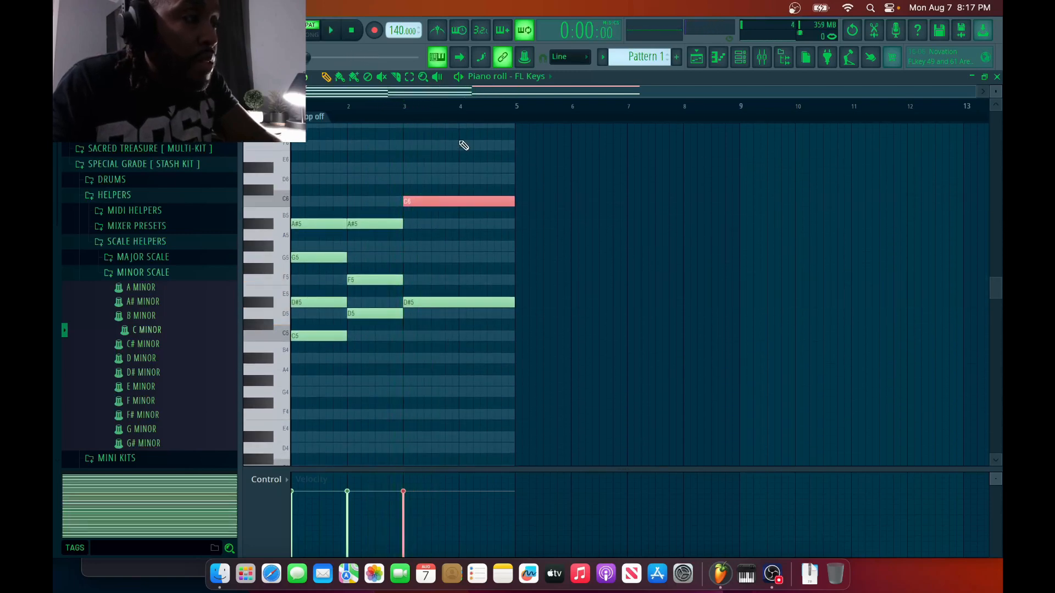
Step: Add a descending run of short A#5, G#5, G5 and F5 notes from mid-bar 3 to the end of bar 4, and play it back
{"action": "left_click", "coordinate": [439, 225]}
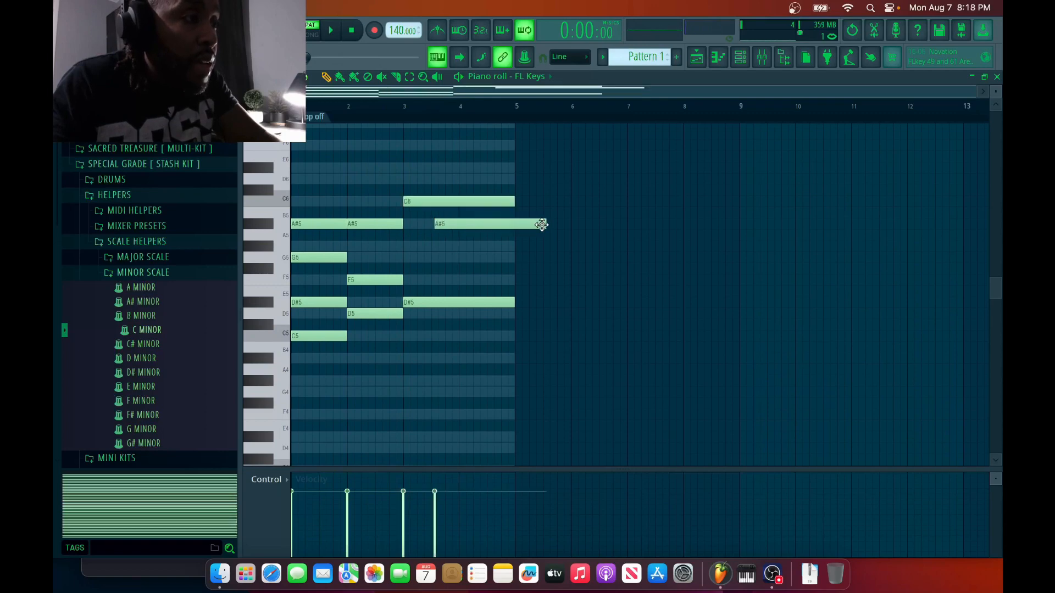
{"action": "left_click_drag", "start_coordinate": [537, 224], "coordinate": [451, 228]}
{"action": "left_click", "coordinate": [446, 247]}
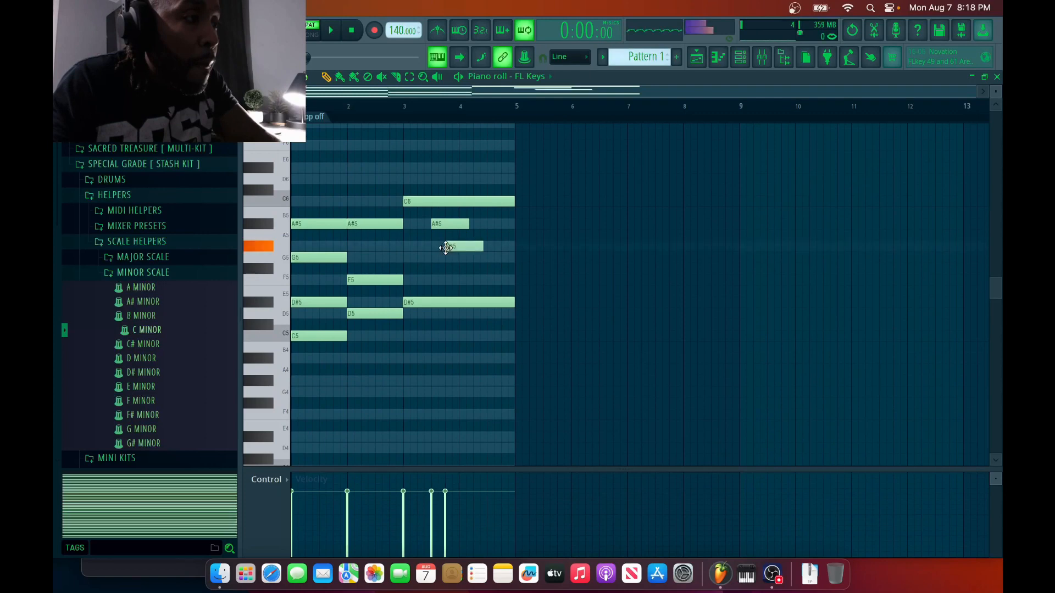
{"action": "left_click", "coordinate": [462, 258]}
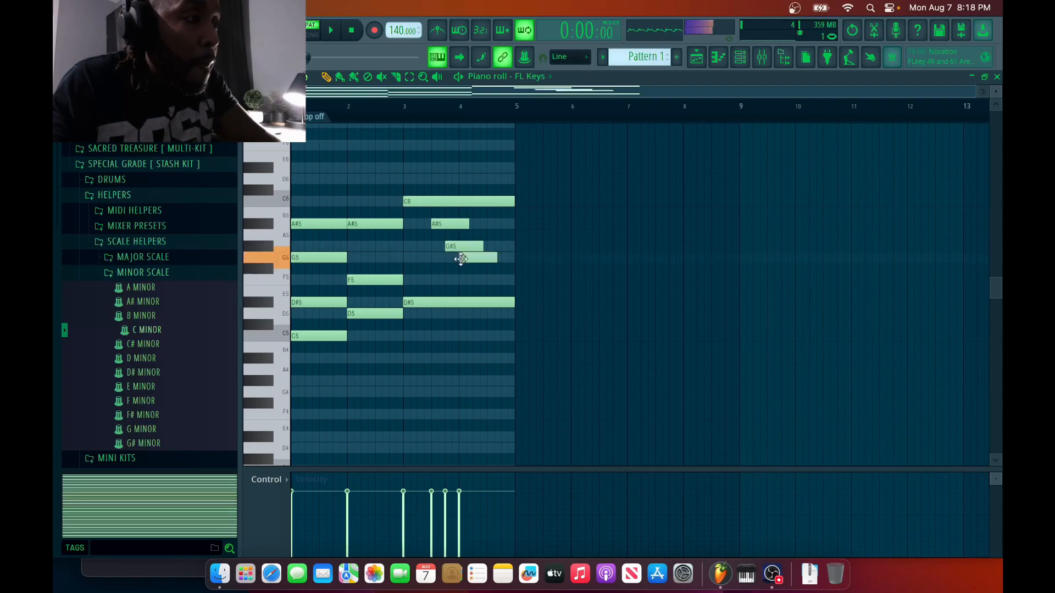
{"action": "left_click", "coordinate": [487, 280]}
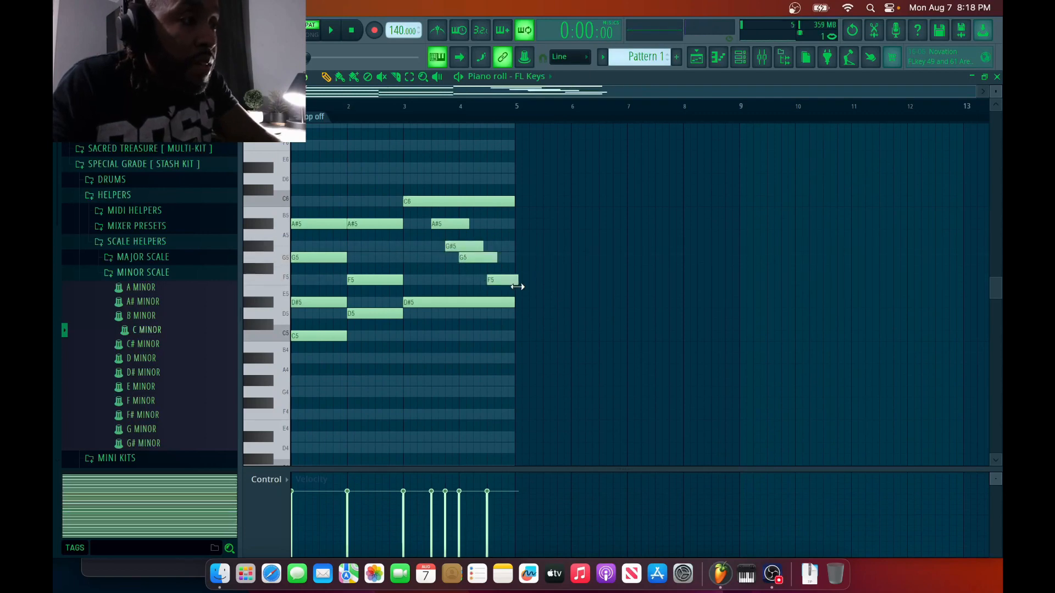
{"action": "left_click_drag", "start_coordinate": [516, 290], "coordinate": [513, 290]}
{"action": "key", "text": "space"}
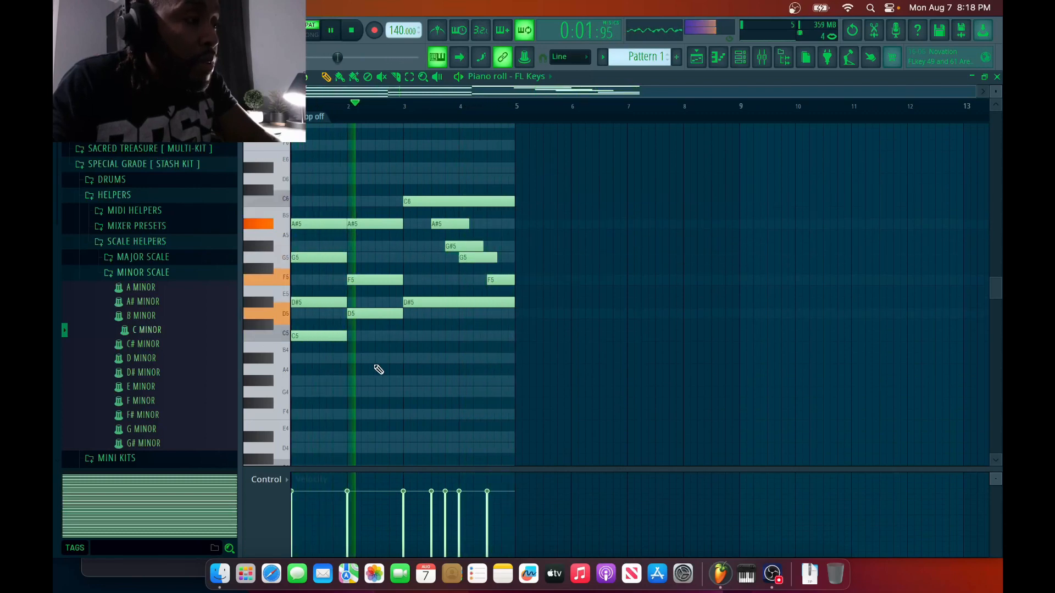
{"action": "key", "text": "space"}
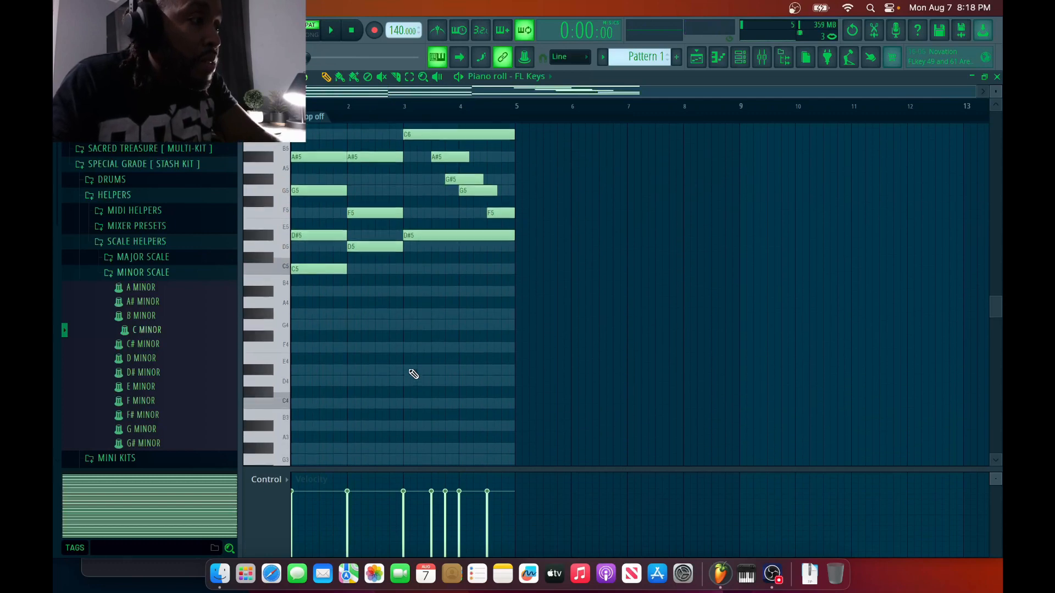
Step: Duplicate the first chord's C5 an octave lower as a one-bar C4 bass note and play back the pattern
{"action": "left_click_drag", "start_coordinate": [358, 363], "coordinate": [329, 336]}
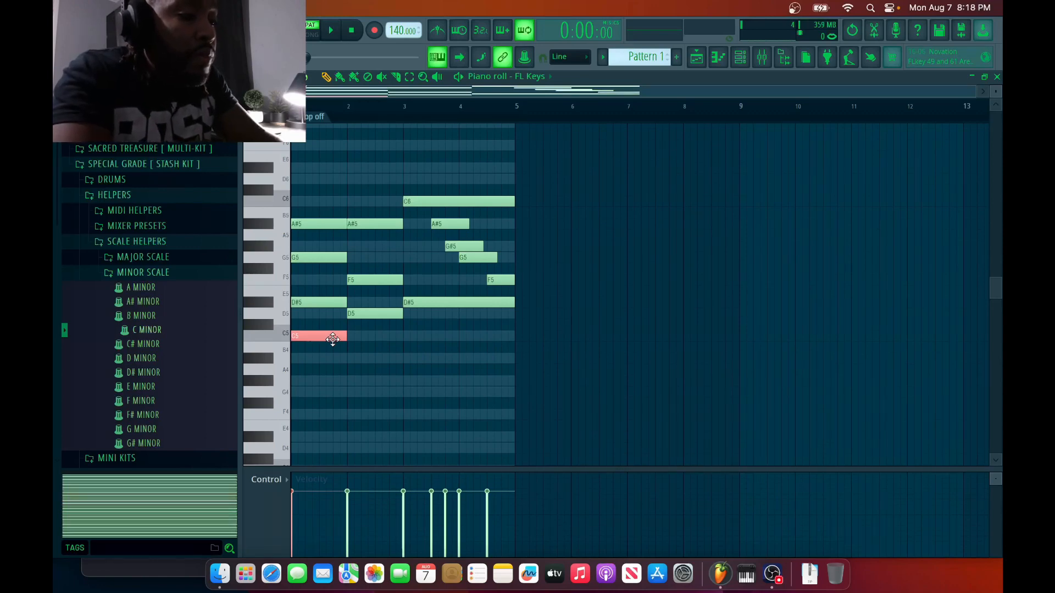
{"action": "key", "text": "ctrl+Down"}
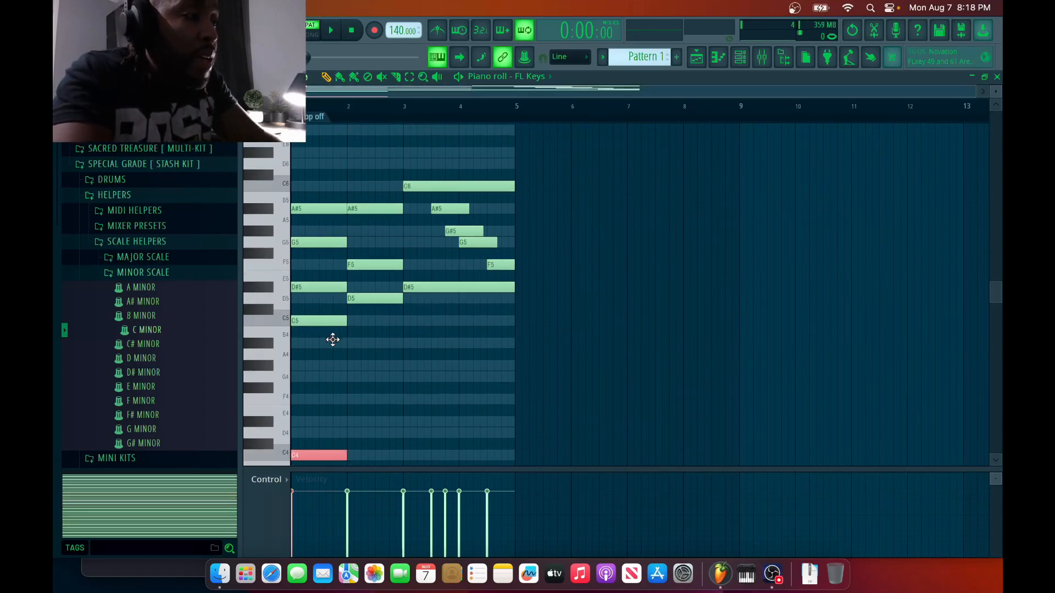
{"action": "key", "text": "space"}
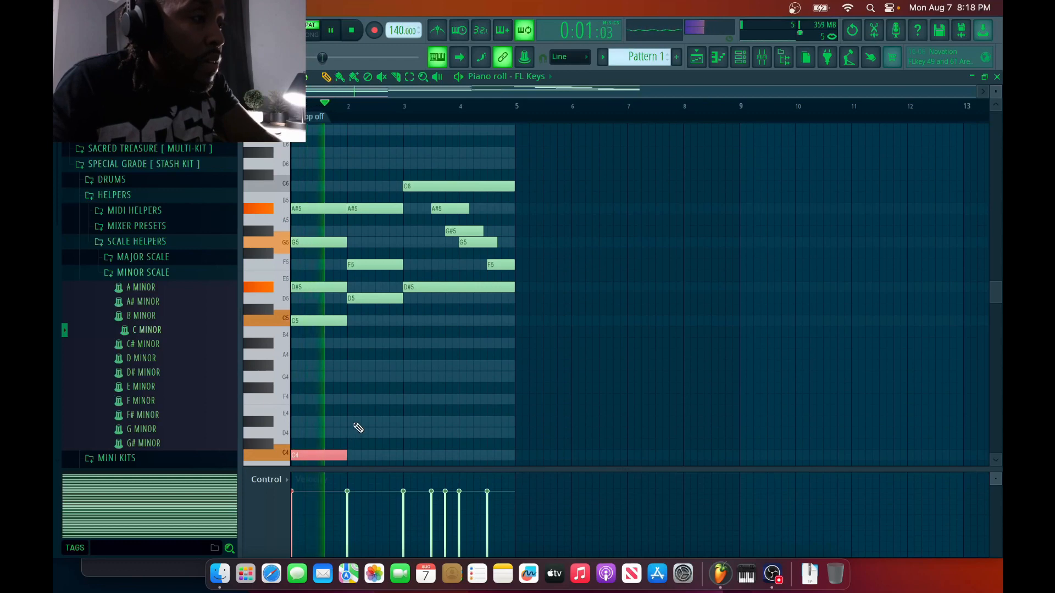
Step: Stop playback and add a one-bar A#3 bass note in bar 2 and a G#3 from bar 3 to mid-bar 4
{"action": "scroll", "coordinate": [357, 420], "scroll_direction": "down", "scroll_amount": 5}
{"action": "key", "text": "space"}
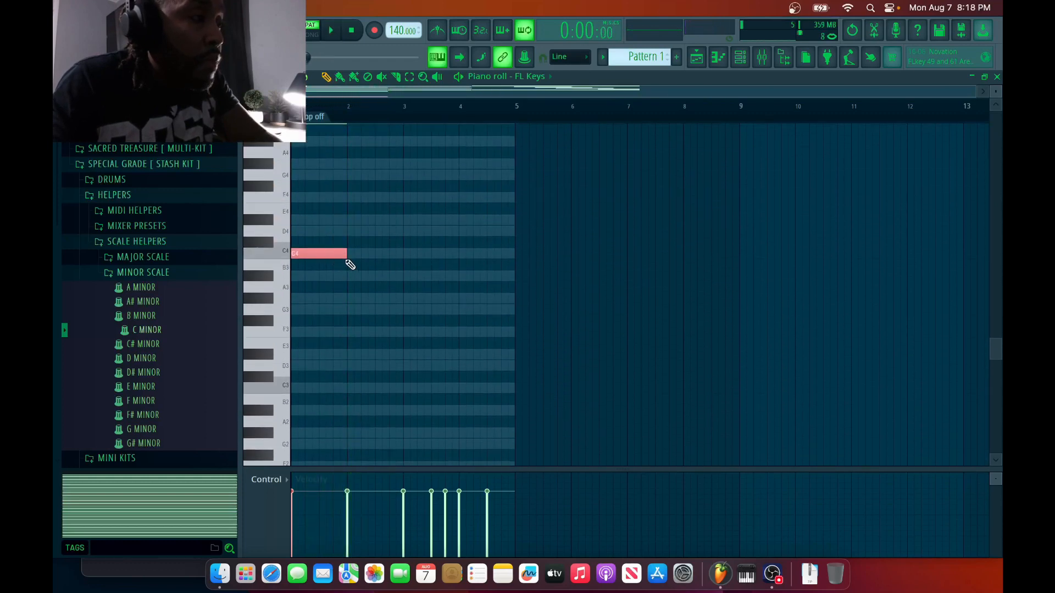
{"action": "left_click", "coordinate": [352, 276]}
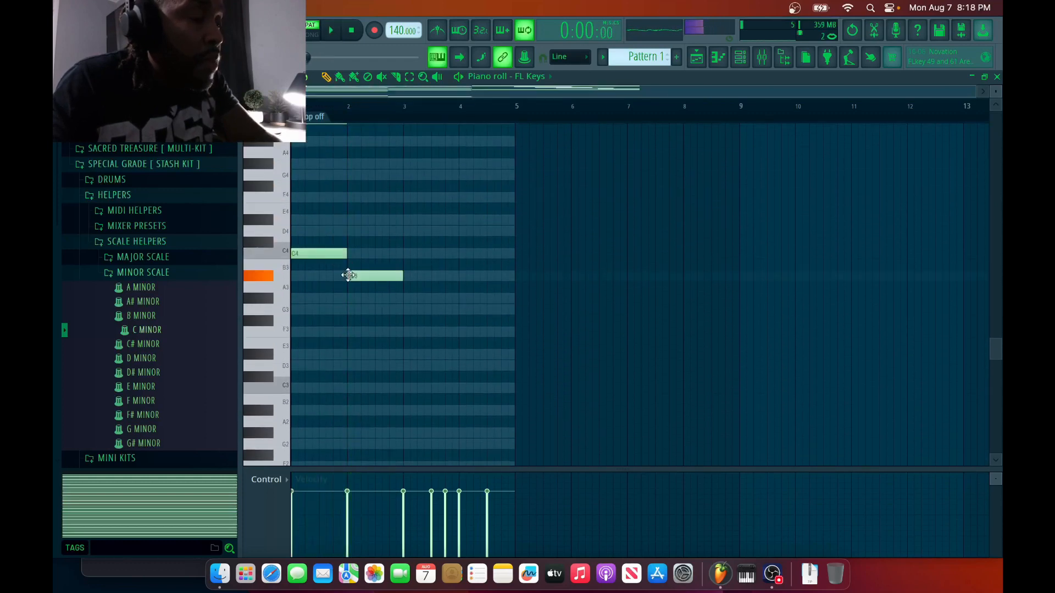
{"action": "left_click", "coordinate": [401, 299]}
{"action": "left_click_drag", "start_coordinate": [458, 300], "coordinate": [476, 315]}
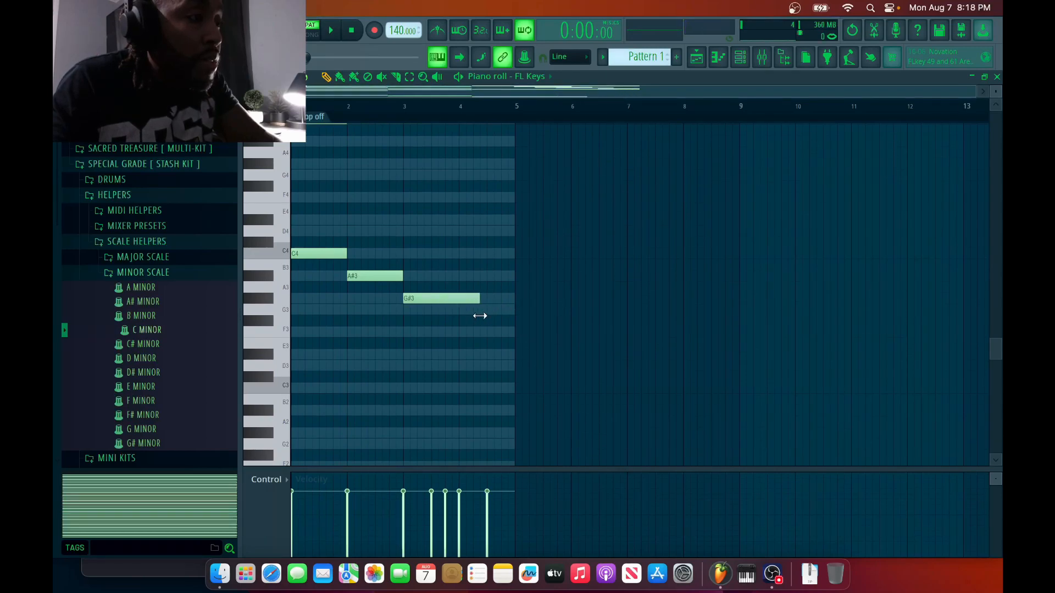
Step: Add an A#3 bass note after the G#3, fit them to one bar each in bars 3 and 4, and start playback
{"action": "left_click", "coordinate": [489, 278]}
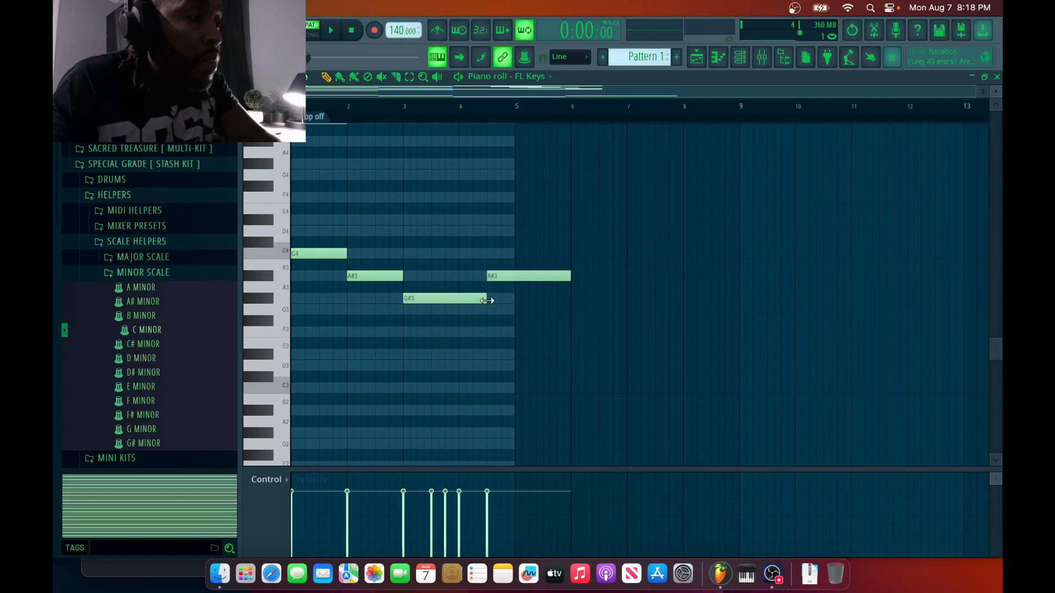
{"action": "left_click_drag", "start_coordinate": [486, 300], "coordinate": [471, 308]}
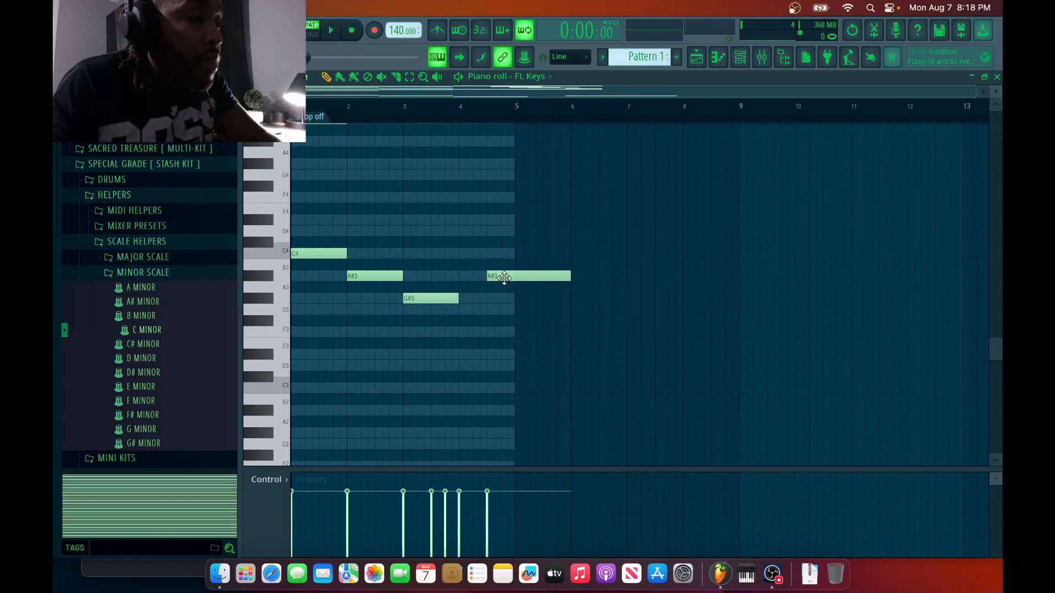
{"action": "left_click_drag", "start_coordinate": [506, 277], "coordinate": [478, 278]}
{"action": "key", "text": "space"}
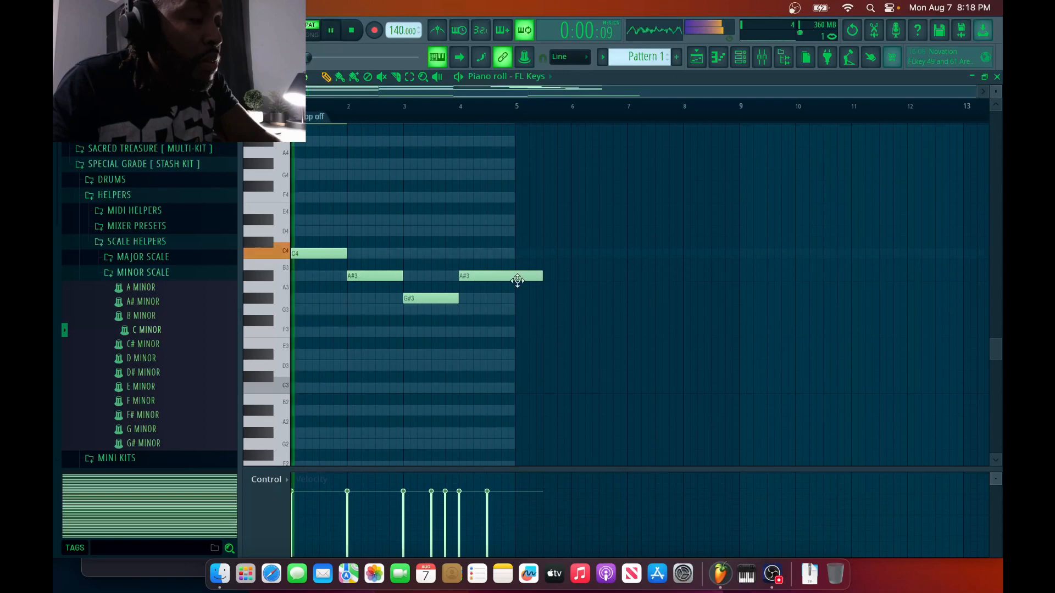
{"action": "left_click_drag", "start_coordinate": [543, 278], "coordinate": [512, 292]}
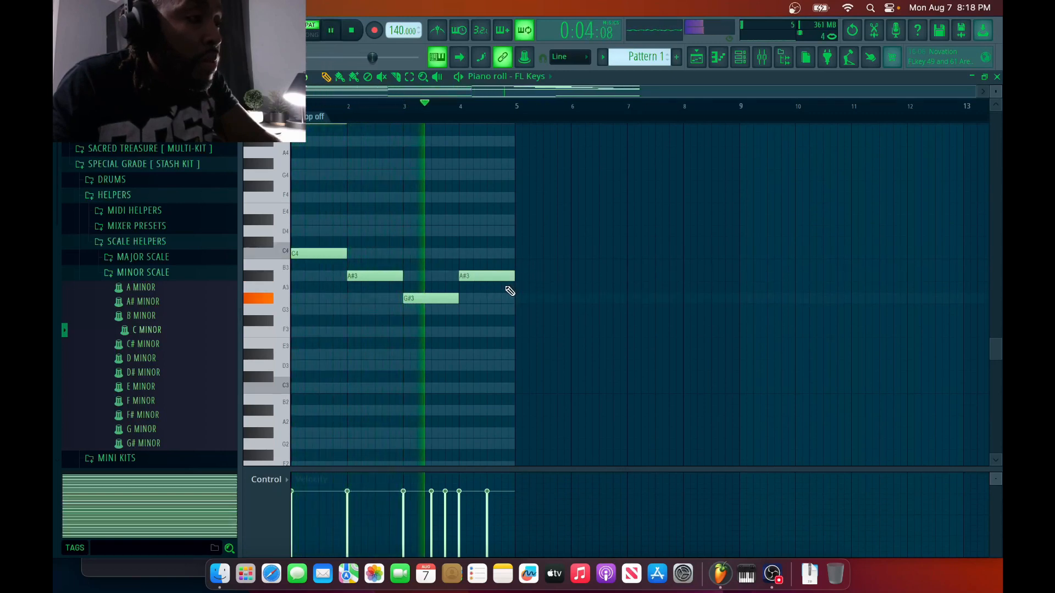
Step: Extend the G#3 bass note to mid-bar 4, start the last A#3 there, and listen to the looping pattern
{"action": "scroll", "coordinate": [507, 294], "scroll_direction": "down", "scroll_amount": 1}
{"action": "scroll", "coordinate": [508, 293], "scroll_direction": "down", "scroll_amount": 2}
{"action": "scroll", "coordinate": [505, 292], "scroll_direction": "up", "scroll_amount": 15}
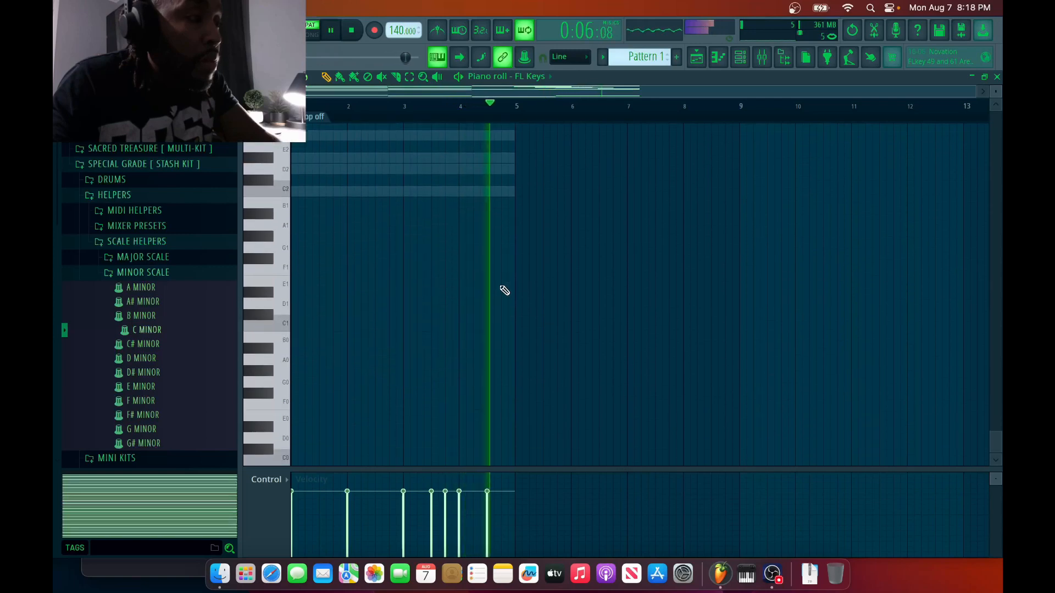
{"action": "scroll", "coordinate": [497, 300], "scroll_direction": "down", "scroll_amount": 17}
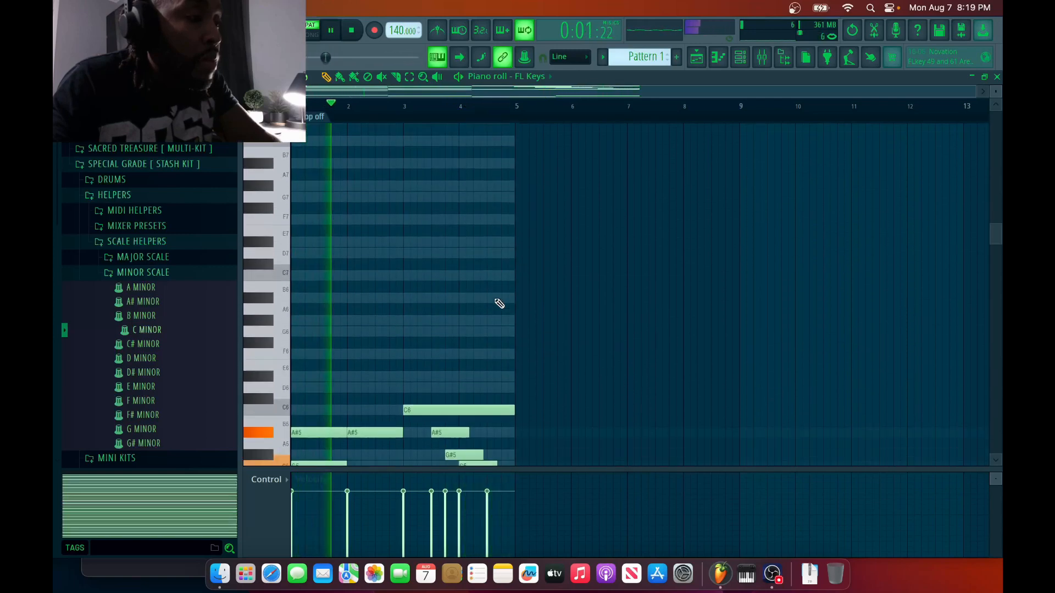
{"action": "scroll", "coordinate": [466, 384], "scroll_direction": "down", "scroll_amount": 2}
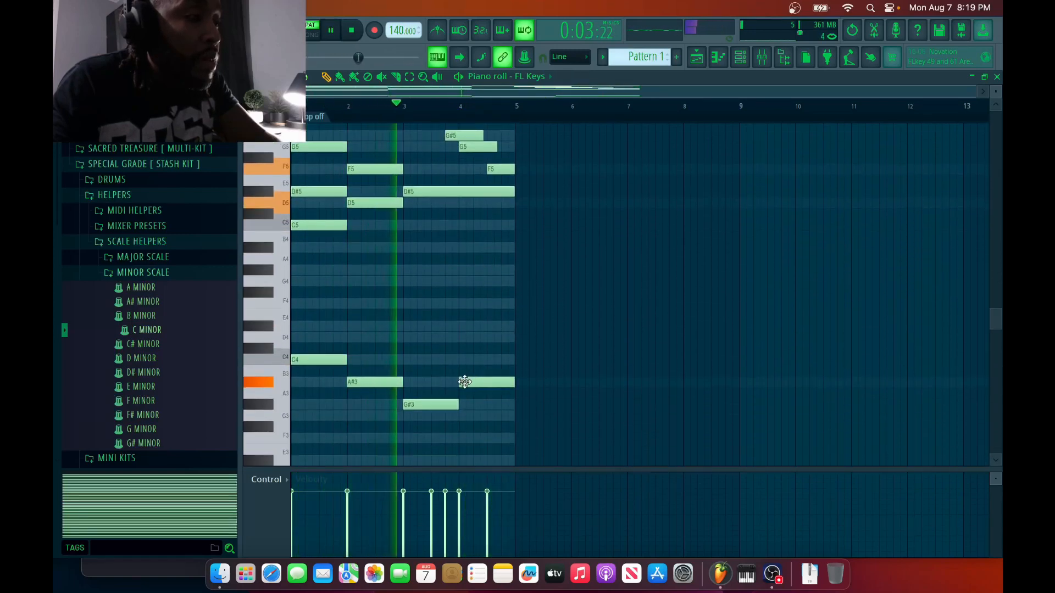
{"action": "left_click_drag", "start_coordinate": [461, 383], "coordinate": [487, 408]}
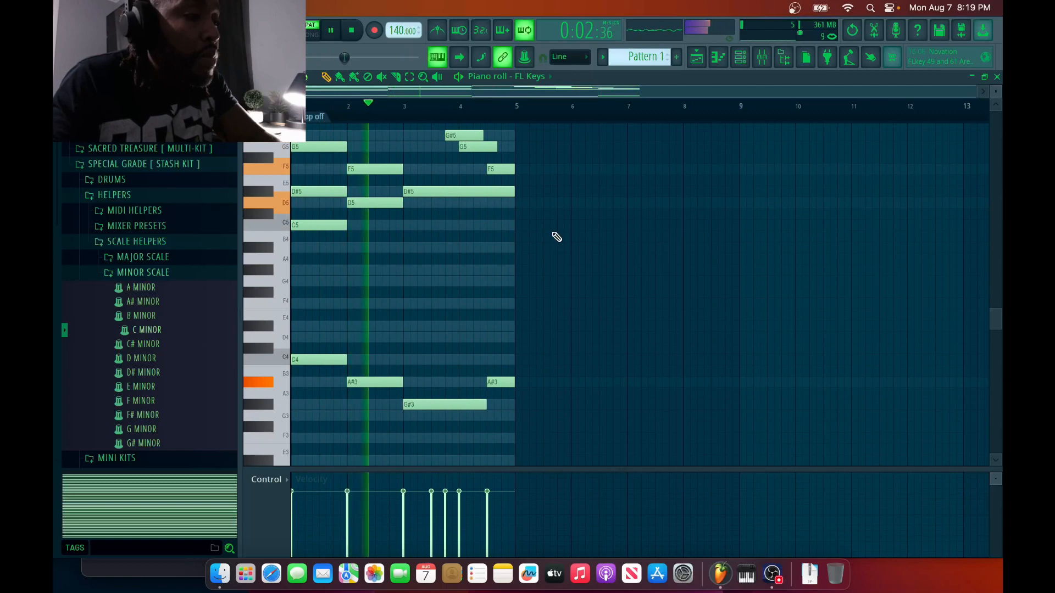
{"action": "scroll", "coordinate": [493, 275], "scroll_direction": "up", "scroll_amount": 10}
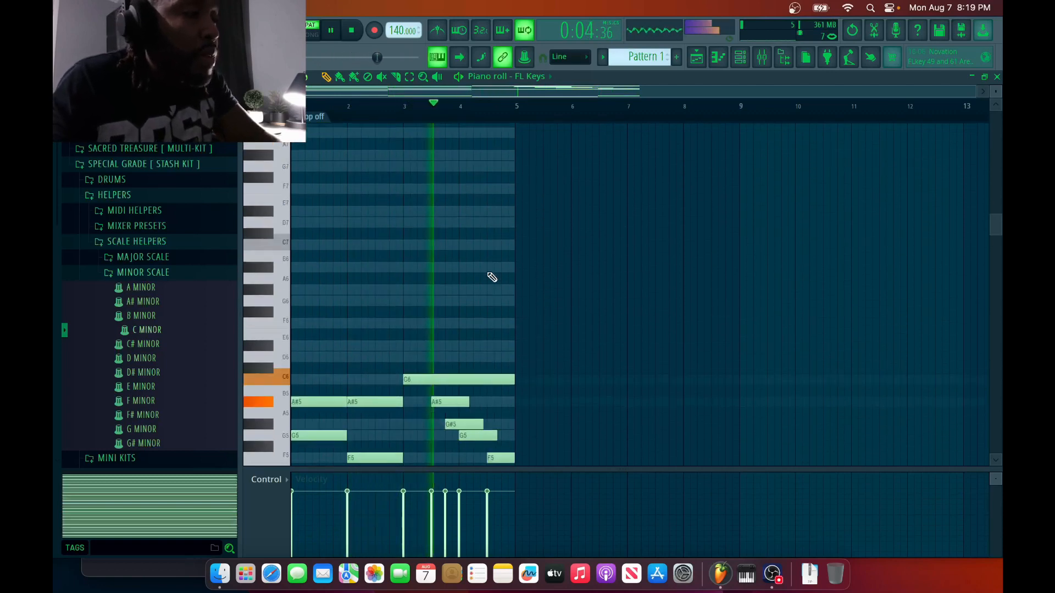
{"action": "scroll", "coordinate": [492, 275], "scroll_direction": "down", "scroll_amount": 10}
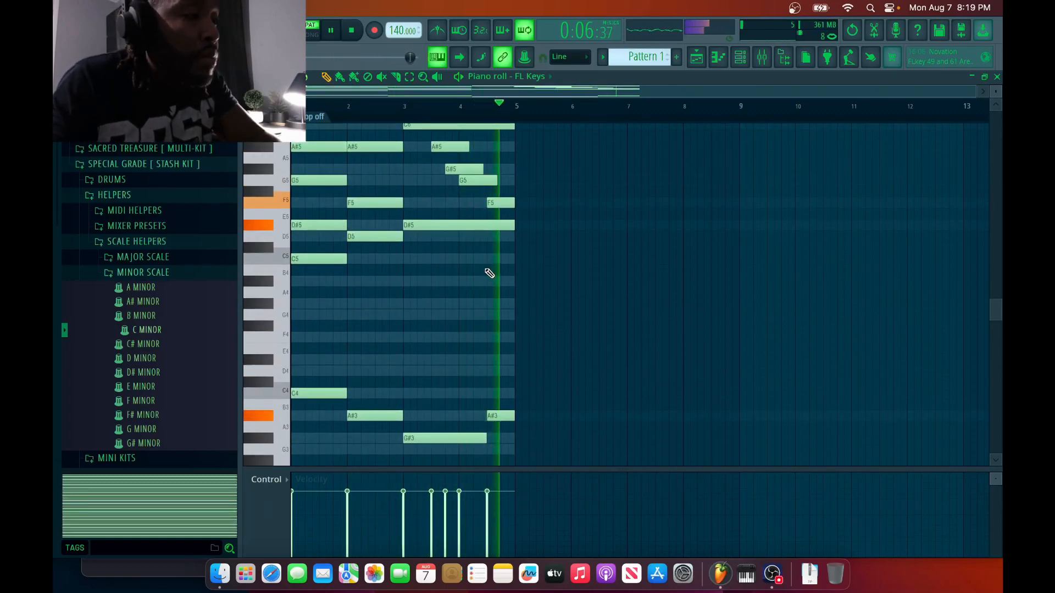
{"action": "key", "text": "space"}
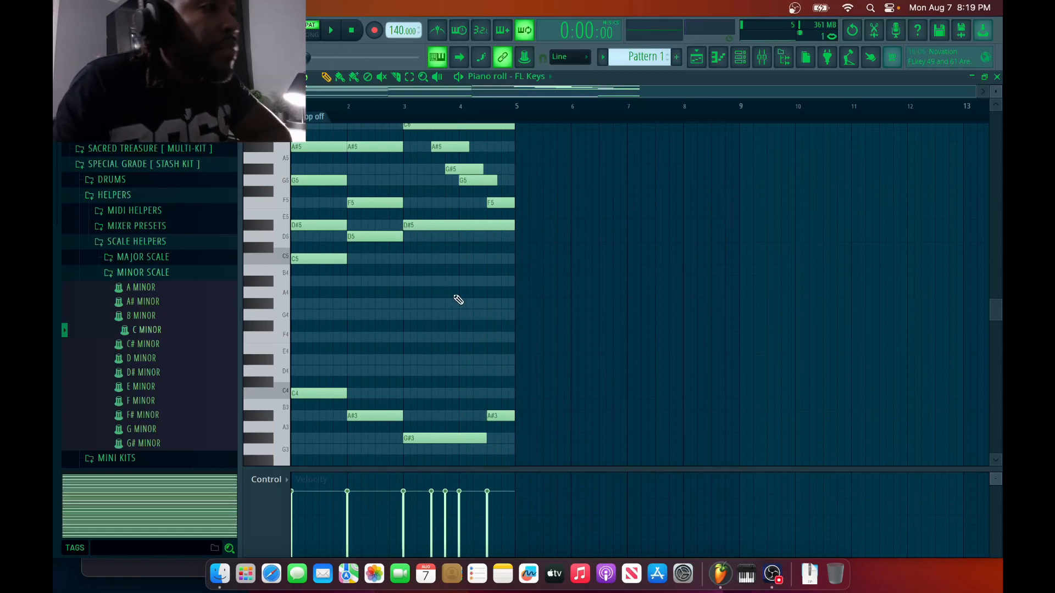
Step: Add a C minor triad of C7, D#7 and G7 above the progression, one and a half bars long from bar 1
{"action": "scroll", "coordinate": [458, 296], "scroll_direction": "down", "scroll_amount": 1}
{"action": "scroll", "coordinate": [459, 296], "scroll_direction": "up", "scroll_amount": 5}
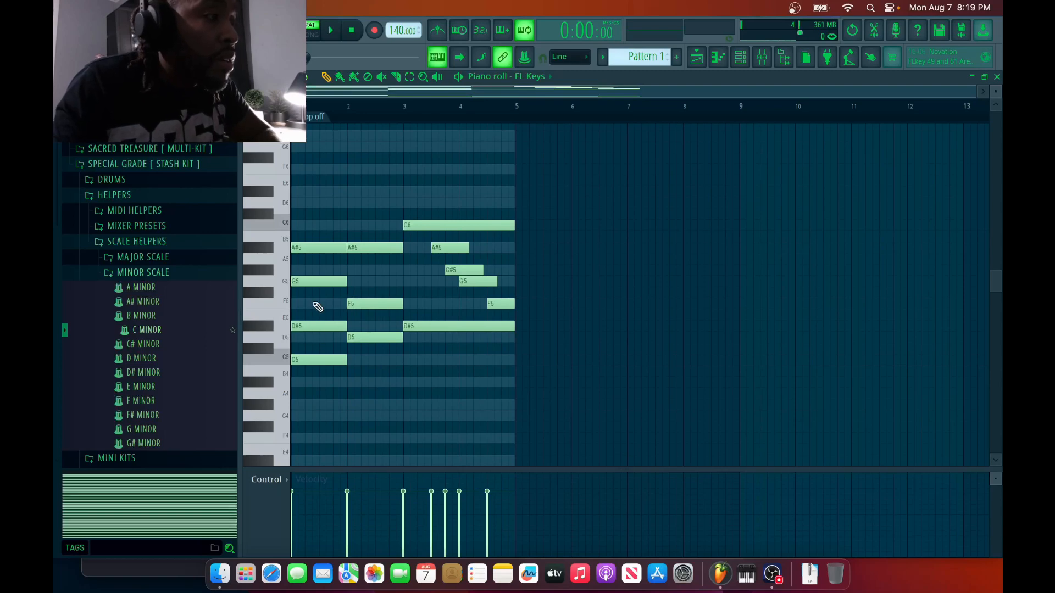
{"action": "scroll", "coordinate": [379, 302], "scroll_direction": "up", "scroll_amount": 5}
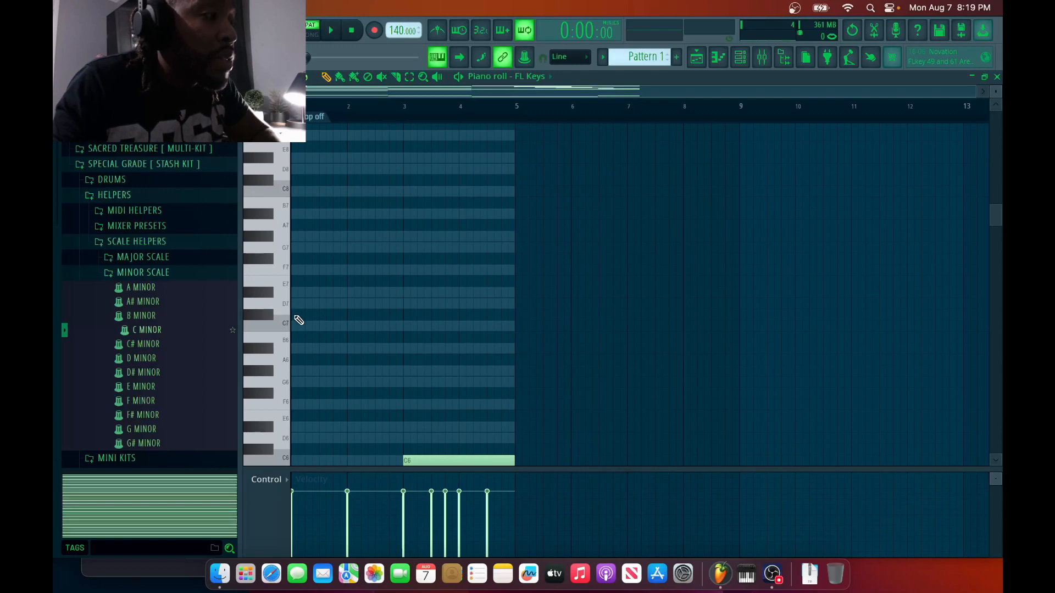
{"action": "left_click", "coordinate": [295, 326]}
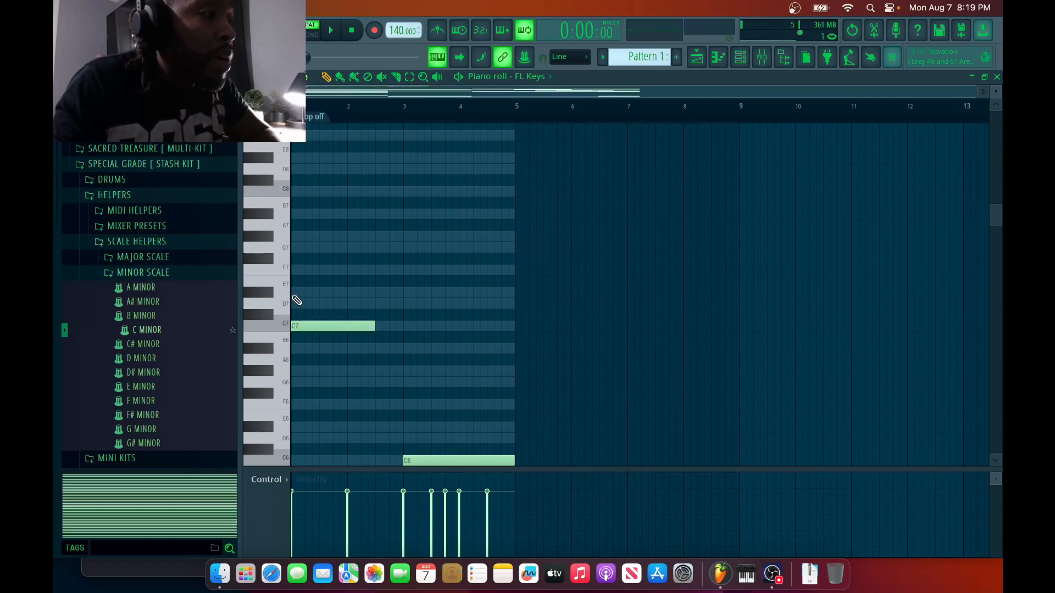
{"action": "left_click", "coordinate": [329, 291]}
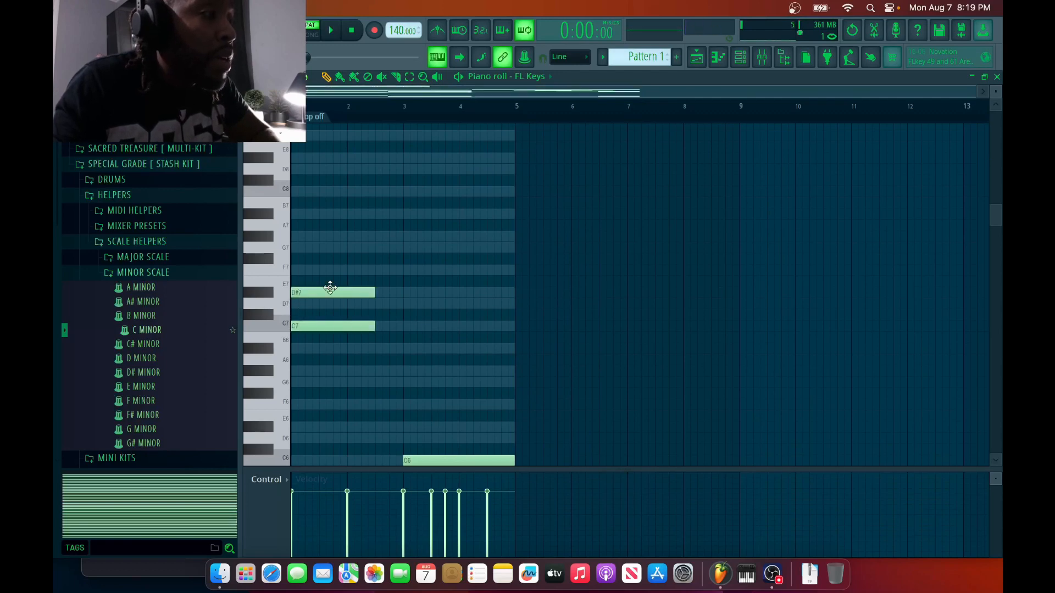
{"action": "left_click", "coordinate": [308, 249]}
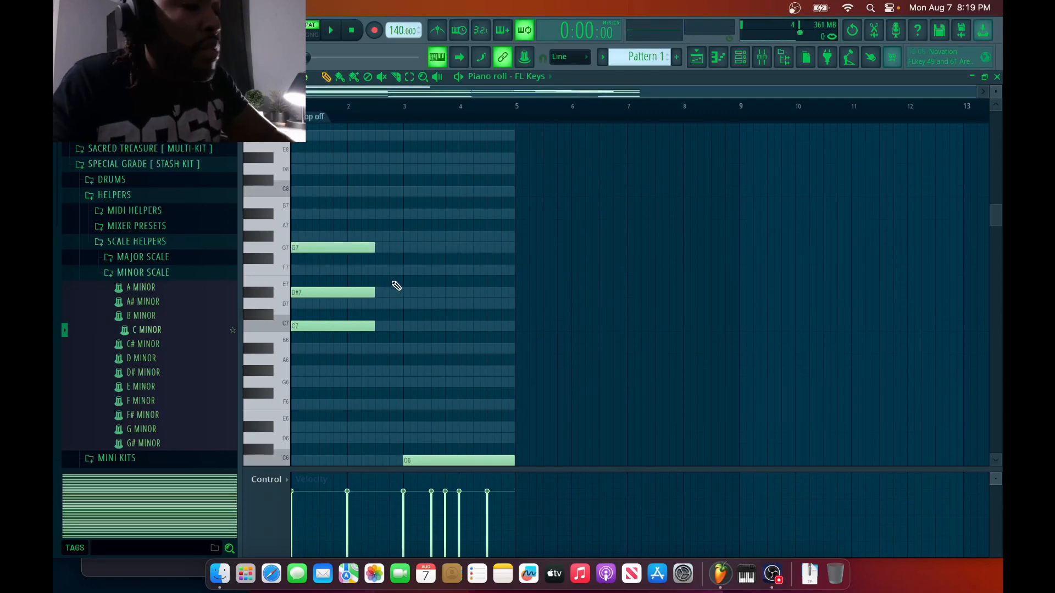
Step: Try the triad's D#7 an octave higher at D#8 and return it to D#7
{"action": "left_click_drag", "start_coordinate": [392, 282], "coordinate": [342, 304]}
{"action": "key", "text": "super+Up"}
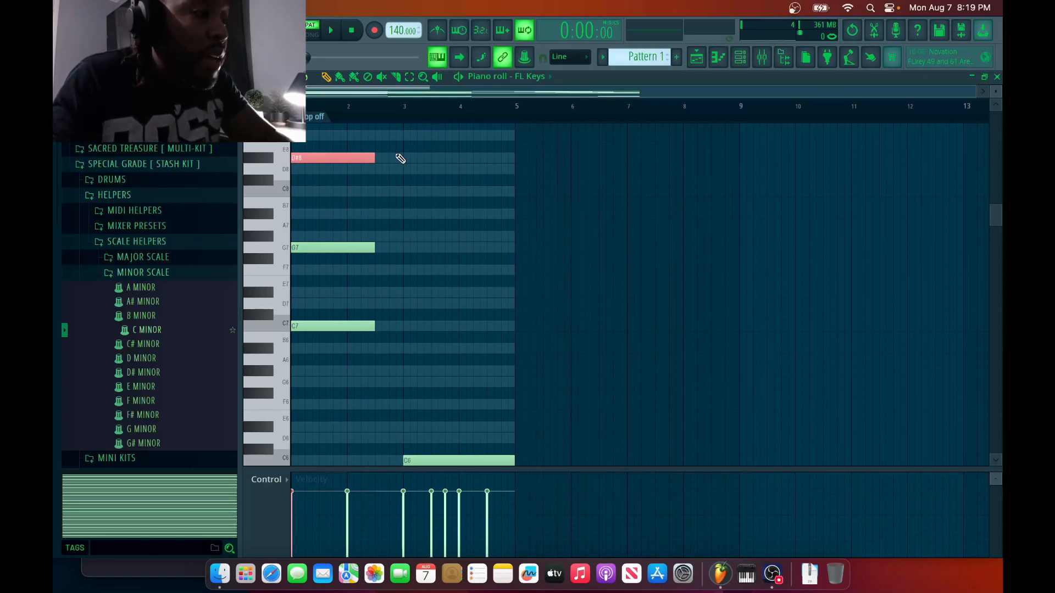
{"action": "scroll", "coordinate": [400, 158], "scroll_direction": "down", "scroll_amount": 2}
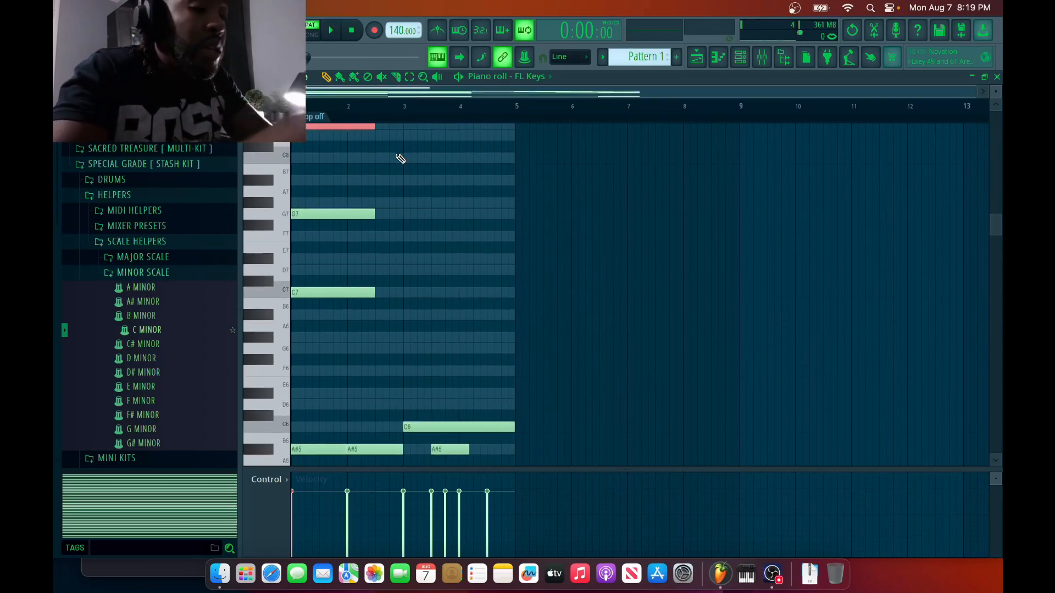
{"action": "key", "text": "ctrl+Down"}
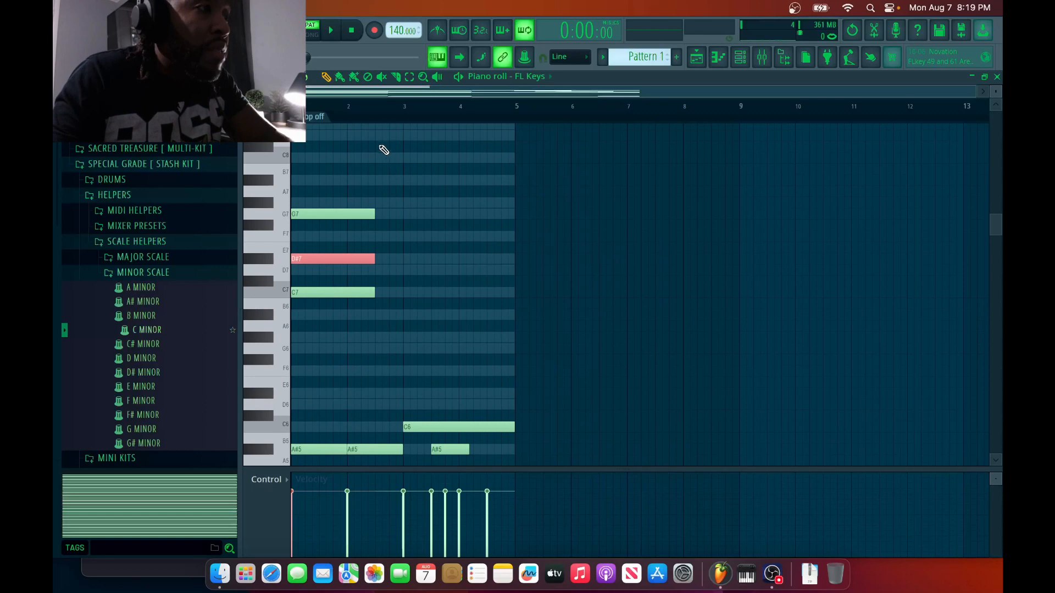
Step: Add a second chord of F8, D8 and A#7 from mid-bar 2 to the end of bar 3
{"action": "scroll", "coordinate": [383, 150], "scroll_direction": "up", "scroll_amount": 6}
{"action": "left_click", "coordinate": [379, 235]}
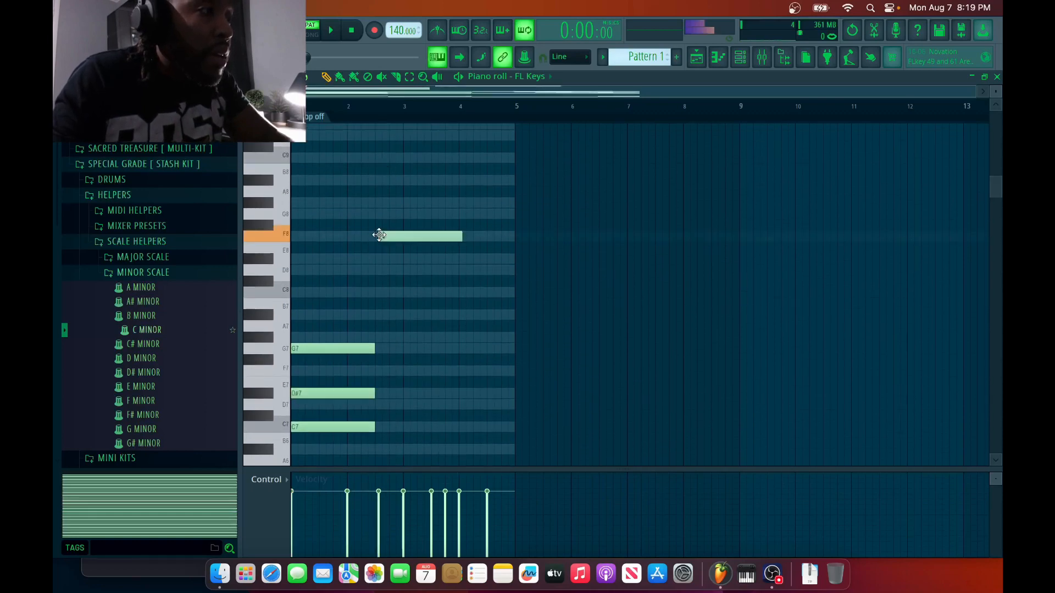
{"action": "left_click_drag", "start_coordinate": [399, 238], "coordinate": [392, 241]}
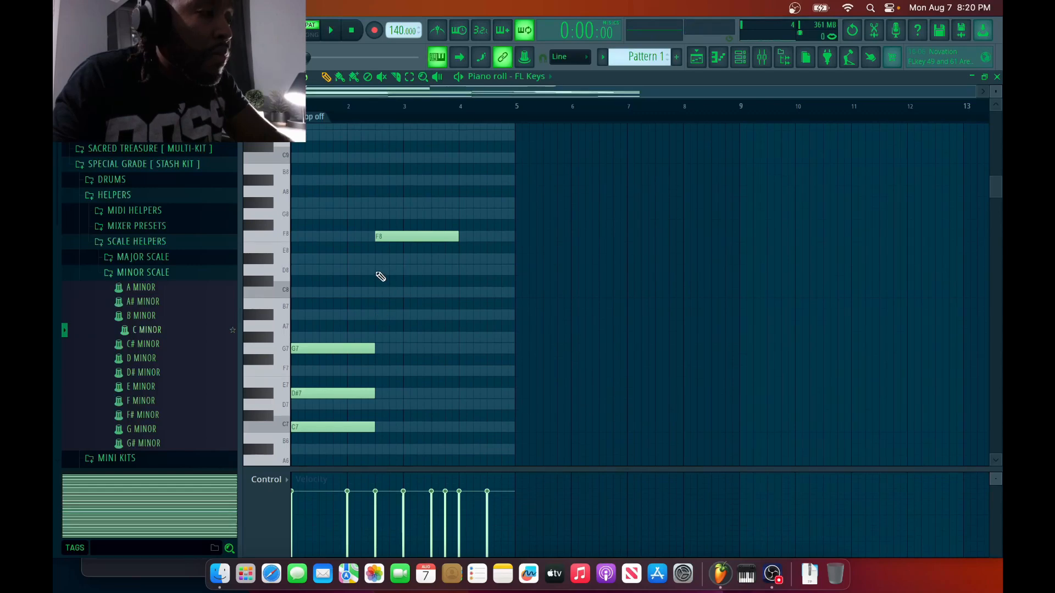
{"action": "left_click", "coordinate": [376, 271]}
{"action": "left_click", "coordinate": [378, 316]}
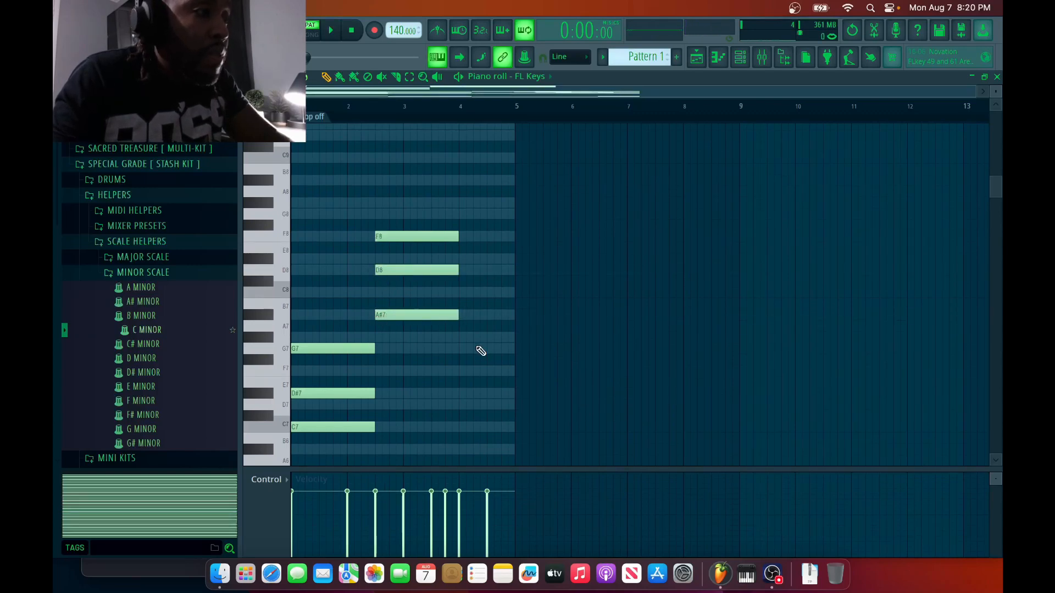
Step: Add a third chord of G#7, C8 and D#8, one and a half bars long from the start of bar 4
{"action": "left_click", "coordinate": [467, 337]}
{"action": "left_click", "coordinate": [510, 337]}
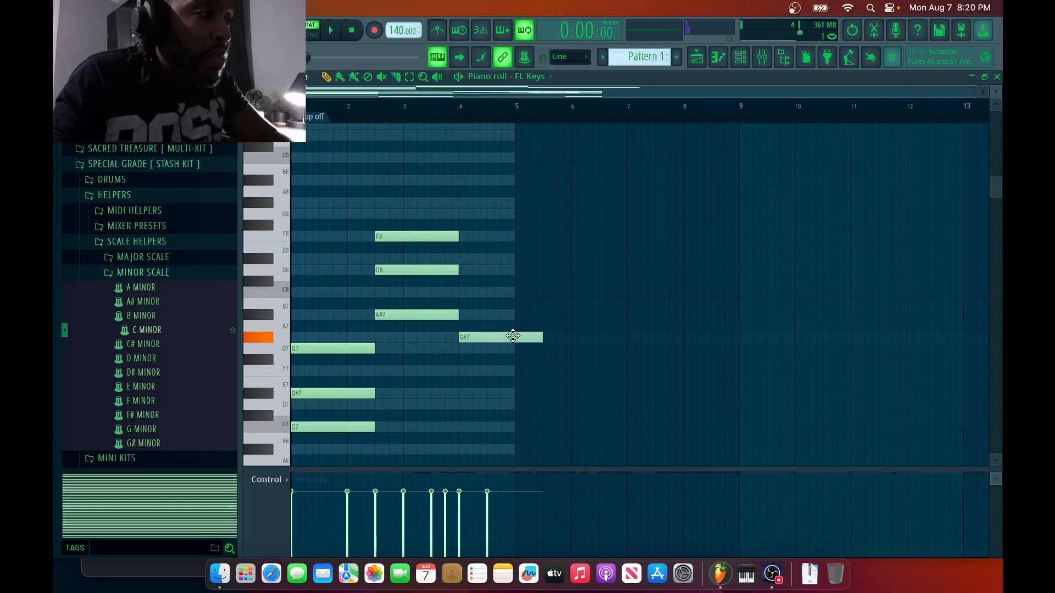
{"action": "left_click", "coordinate": [463, 293]}
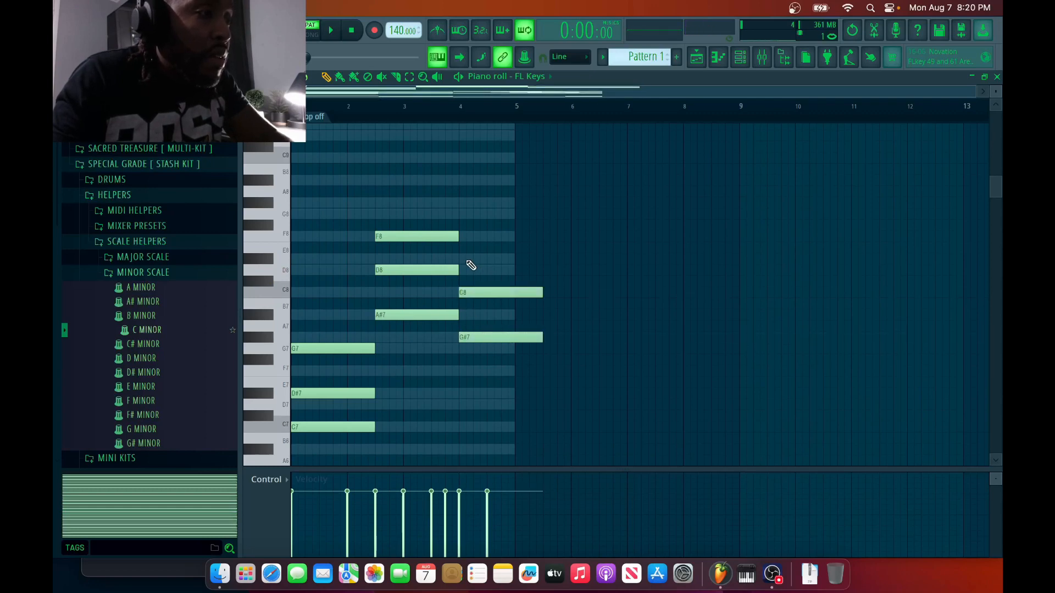
{"action": "left_click", "coordinate": [464, 259]}
{"action": "left_click_drag", "start_coordinate": [520, 259], "coordinate": [515, 259]}
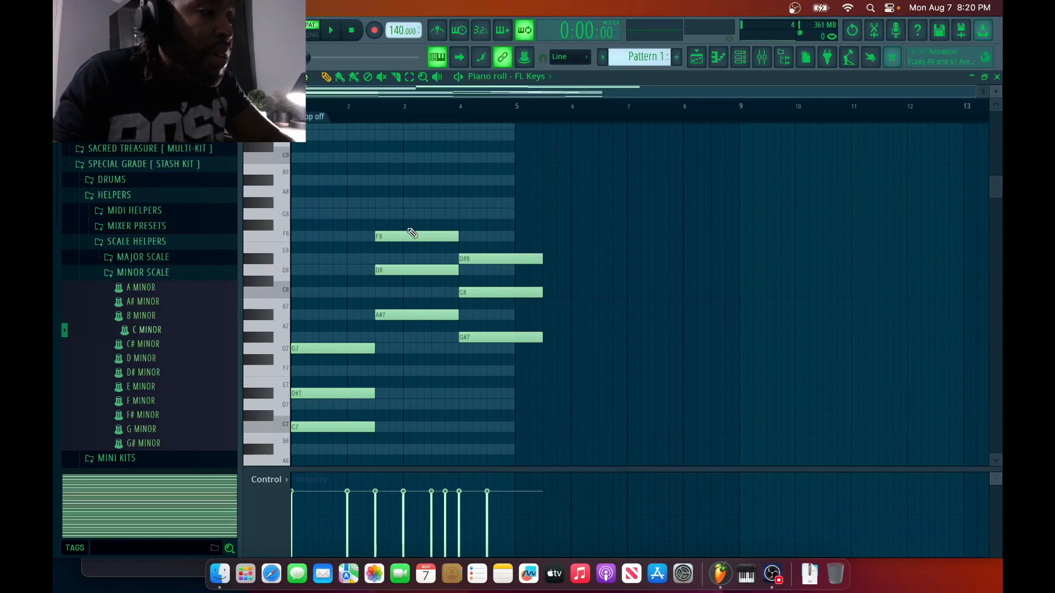
Step: Lower the second chord's F8 and D8 and the third chord's D#8 and C8 by one octave
{"action": "left_click_drag", "start_coordinate": [395, 213], "coordinate": [423, 264]}
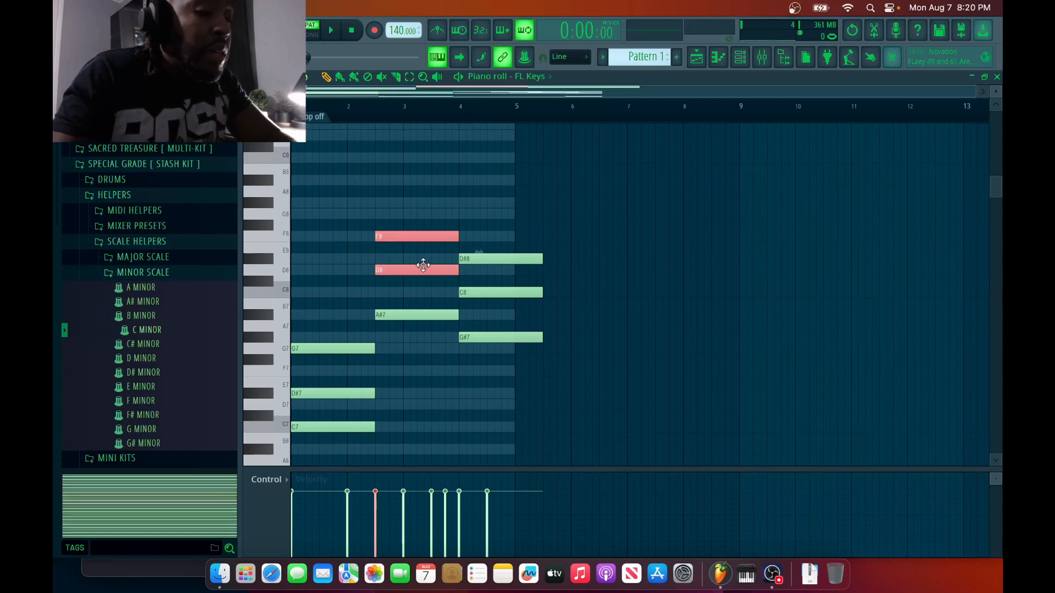
{"action": "key", "text": "ctrl+Down"}
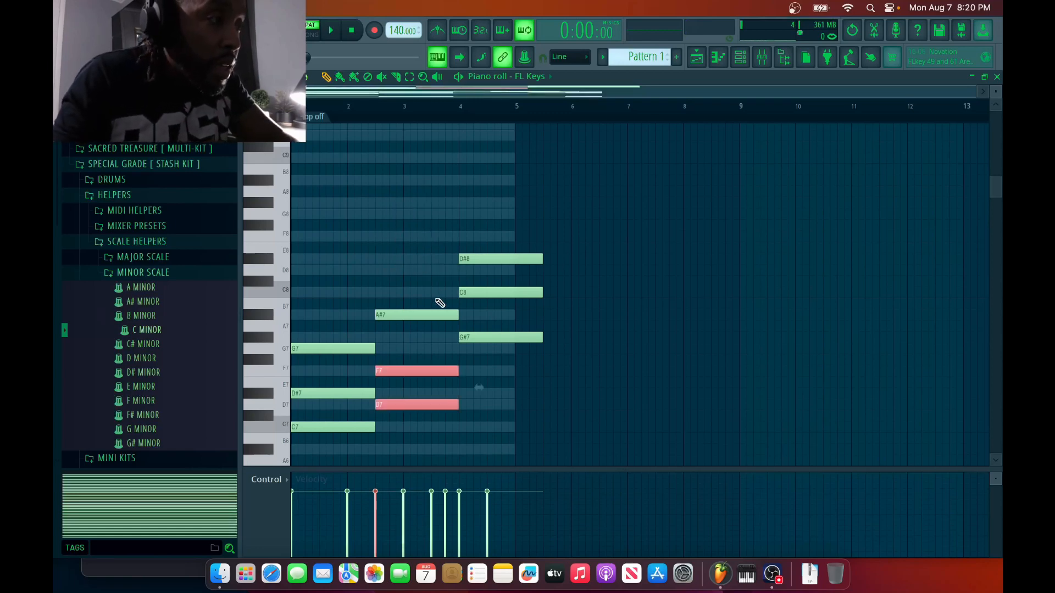
{"action": "left_click_drag", "start_coordinate": [475, 222], "coordinate": [505, 306]}
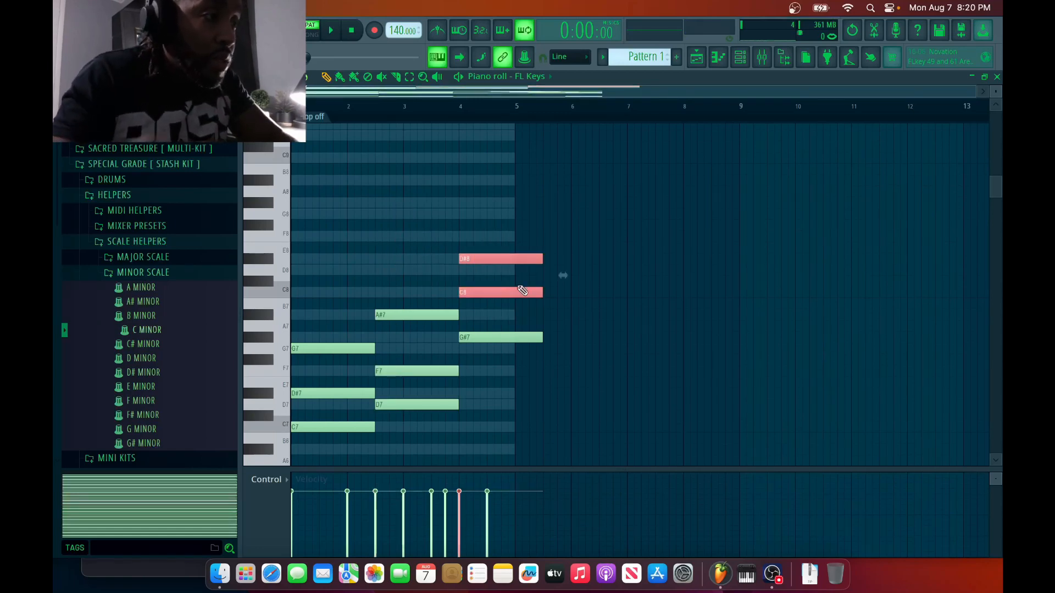
{"action": "key", "text": "ctrl+Down"}
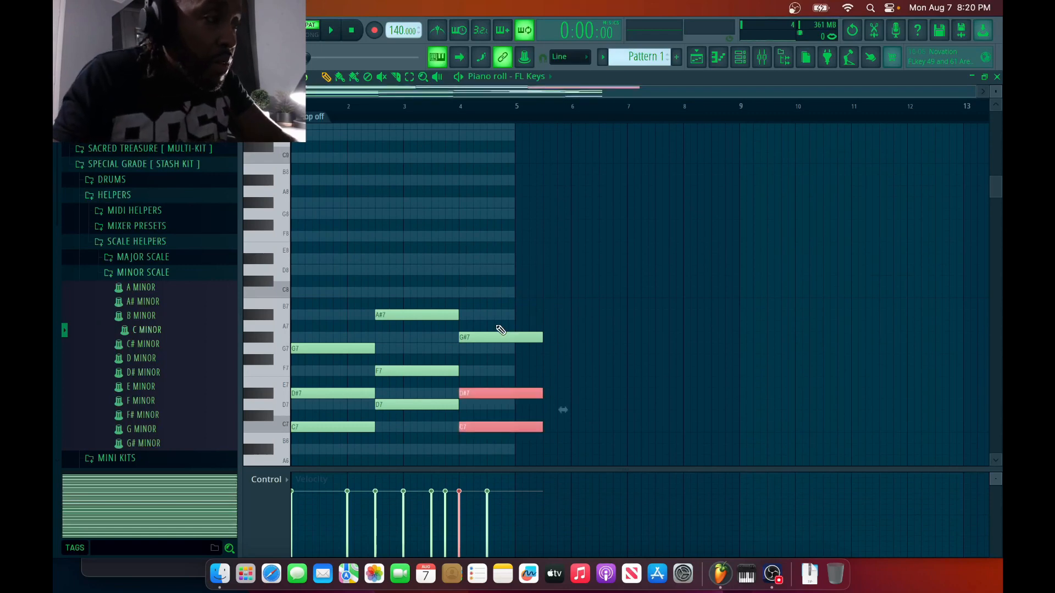
Step: Try the second chord's A#7 an octave lower at A#6 and return it to A#7
{"action": "scroll", "coordinate": [495, 325], "scroll_direction": "down", "scroll_amount": 2}
{"action": "left_click_drag", "start_coordinate": [420, 199], "coordinate": [422, 254]}
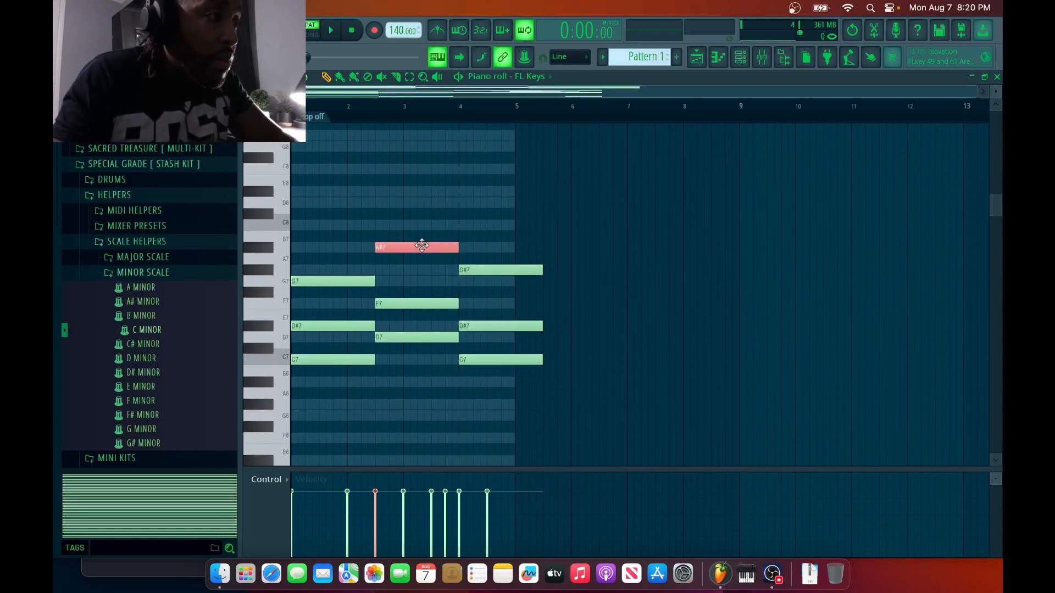
{"action": "key", "text": "ctrl+Down"}
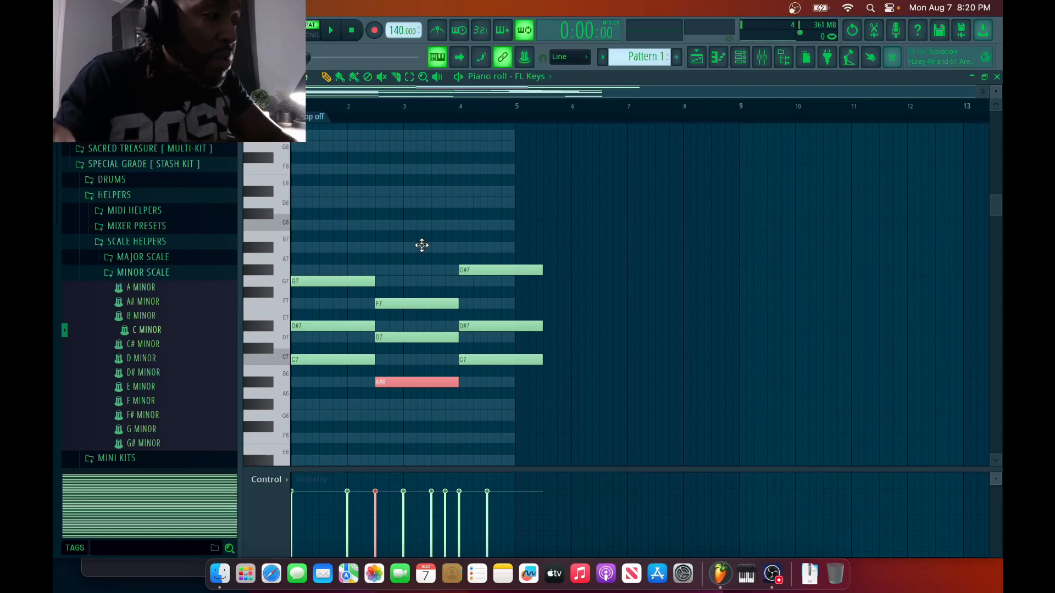
{"action": "key", "text": "ctrl+Up"}
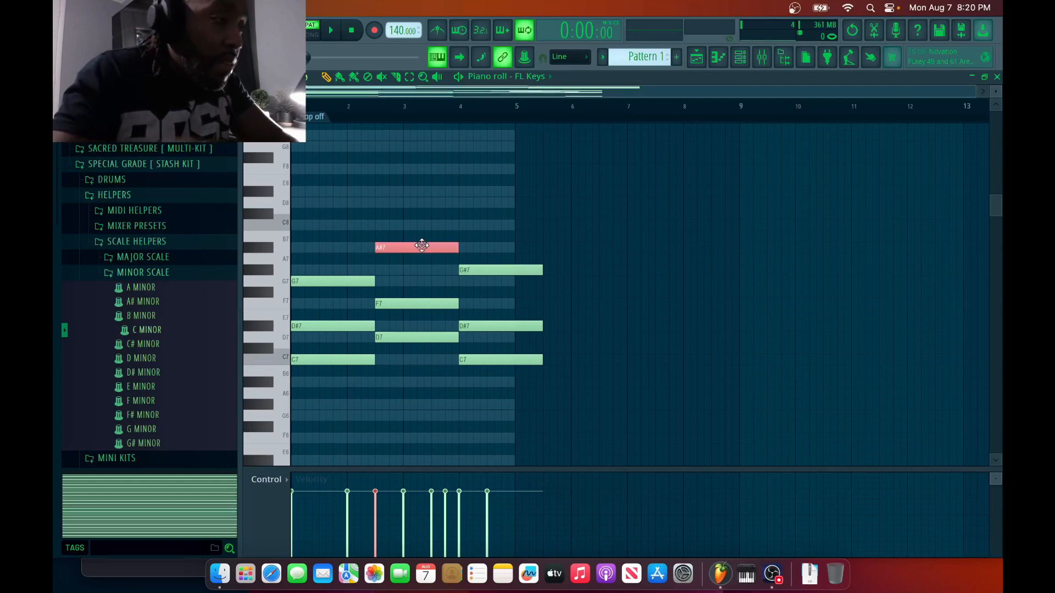
Step: Lower the second chord's A#7 by one octave, and try the third chord's G#7 an octave lower before returning it to G#7
{"action": "key", "text": "ctrl+Down"}
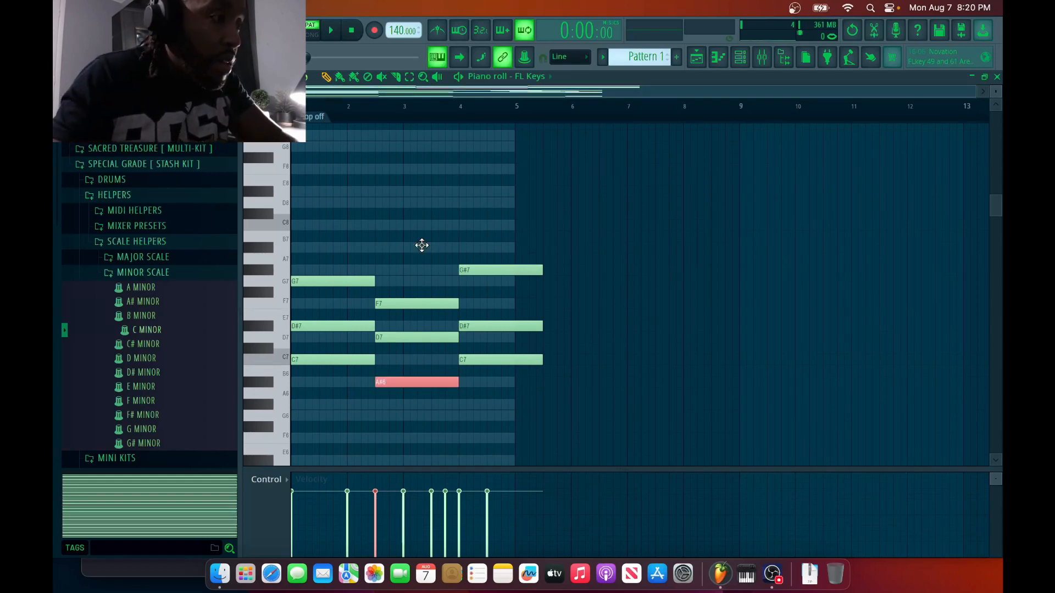
{"action": "left_click", "coordinate": [475, 269]}
{"action": "key", "text": "ctrl+Down"}
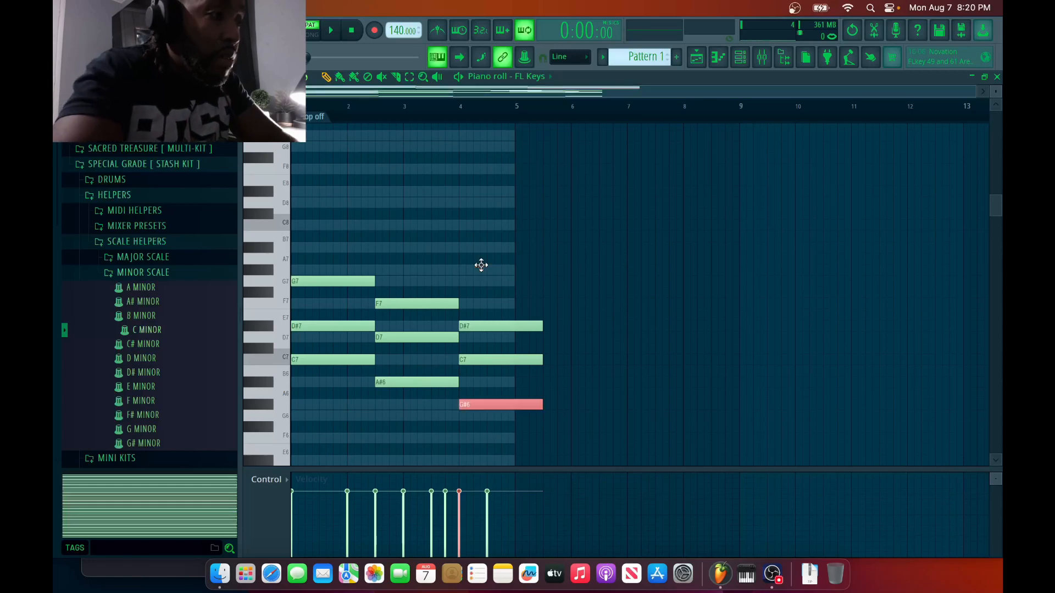
{"action": "key", "text": "ctrl+Up"}
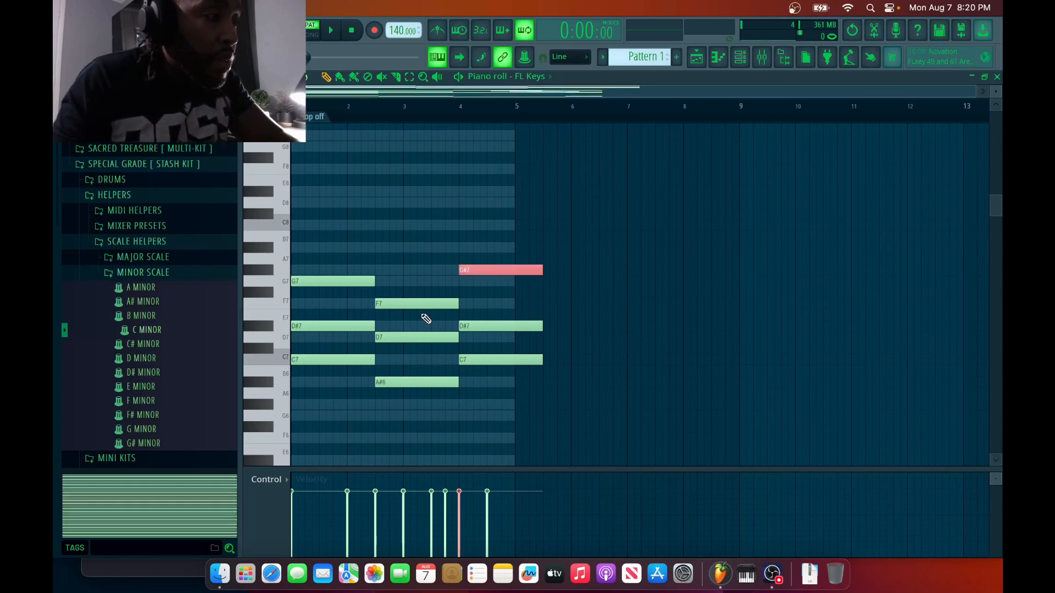
Step: Move the three chords to start at bar 5 and shorten their notes to one bar each while playing them back from there
{"action": "left_click_drag", "start_coordinate": [541, 220], "coordinate": [547, 357]}
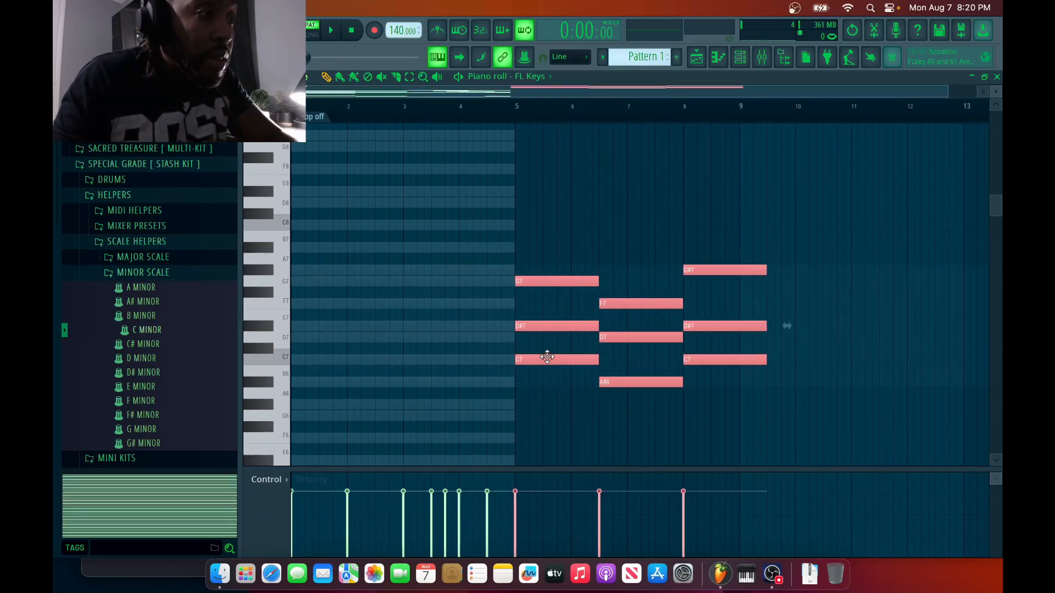
{"action": "left_click", "coordinate": [516, 107]}
{"action": "key", "text": "space"}
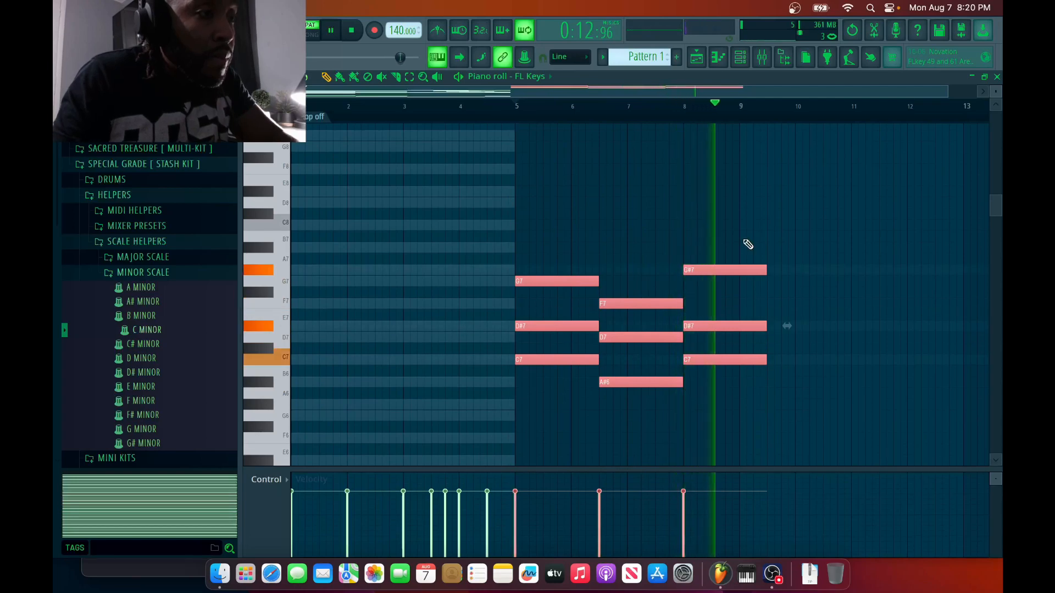
{"action": "left_click_drag", "start_coordinate": [765, 269], "coordinate": [737, 289]}
{"action": "key", "text": "space"}
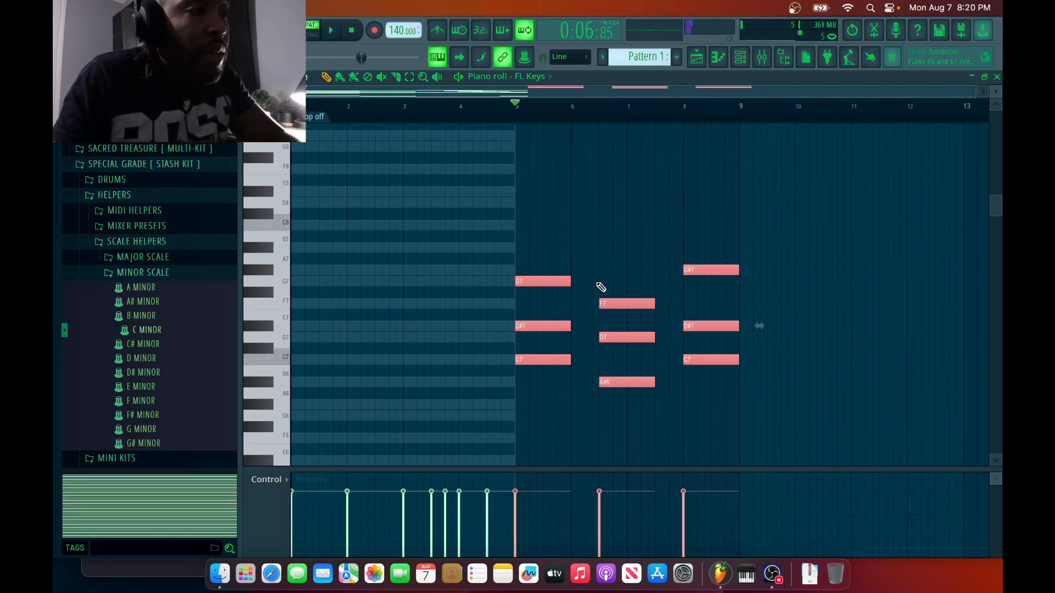
Step: Delete all nine notes of the three demonstration chords in bars 5 to 8
{"action": "right_click", "coordinate": [550, 280]}
{"action": "right_click", "coordinate": [540, 326]}
{"action": "right_click", "coordinate": [534, 358]}
{"action": "right_click", "coordinate": [626, 381]}
{"action": "right_click", "coordinate": [627, 337]}
{"action": "right_click", "coordinate": [632, 304]}
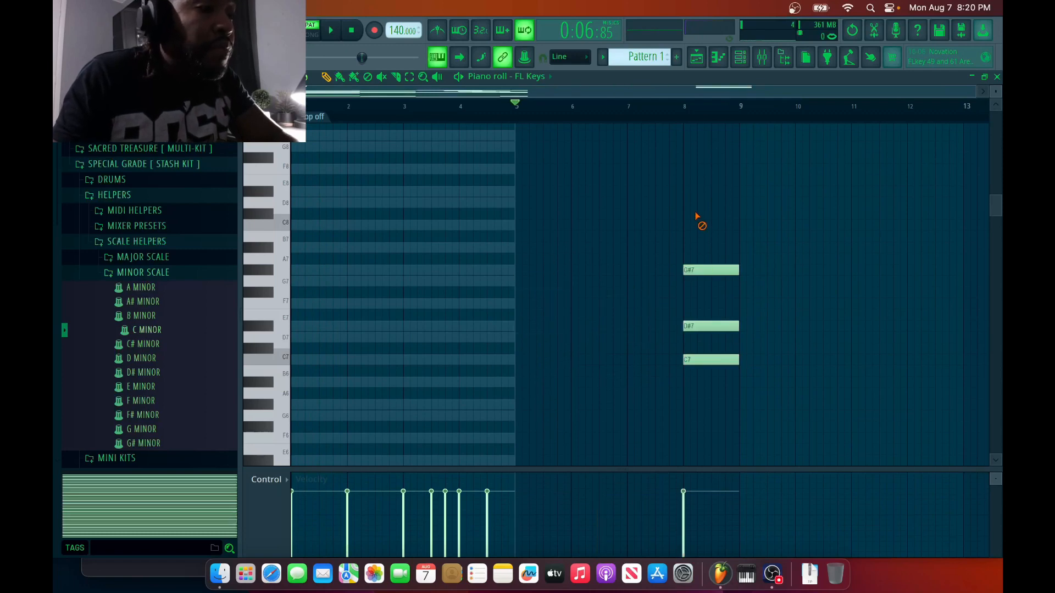
{"action": "right_click", "coordinate": [709, 270]}
{"action": "right_click", "coordinate": [708, 325]}
{"action": "right_click", "coordinate": [710, 360]}
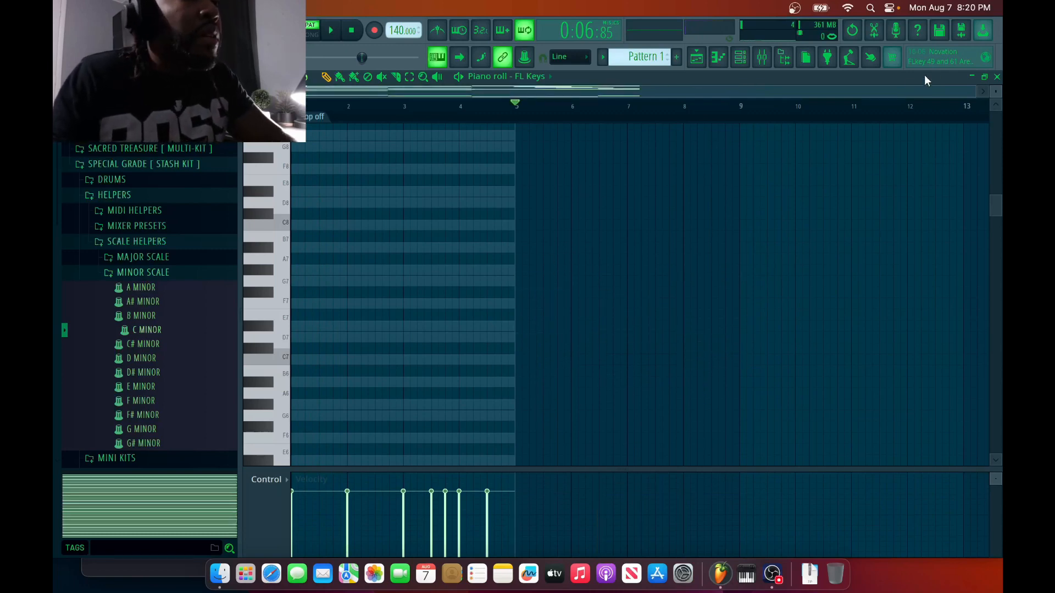